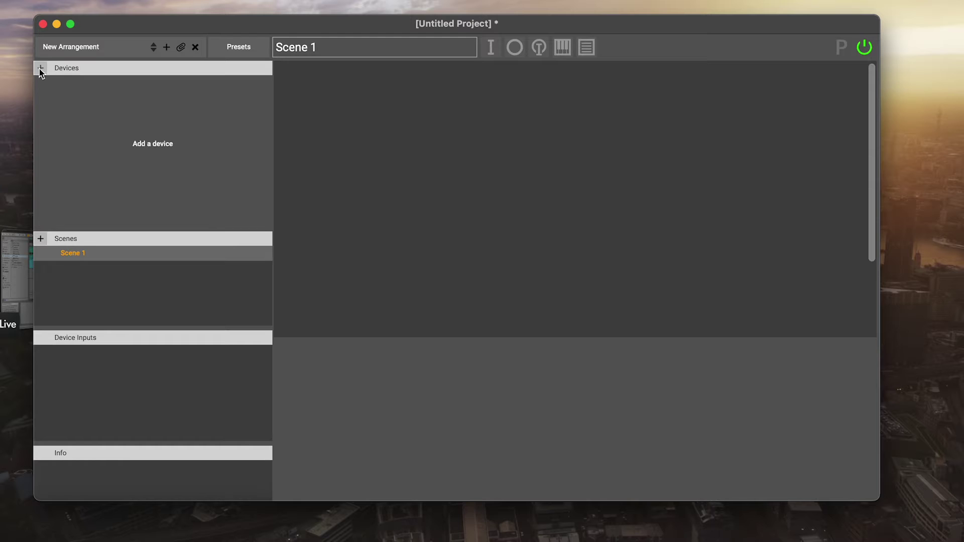
Step: Add a Genki Wave device to the project and enter Genki Wave as its name
{"action": "left_click", "coordinate": [42, 68]}
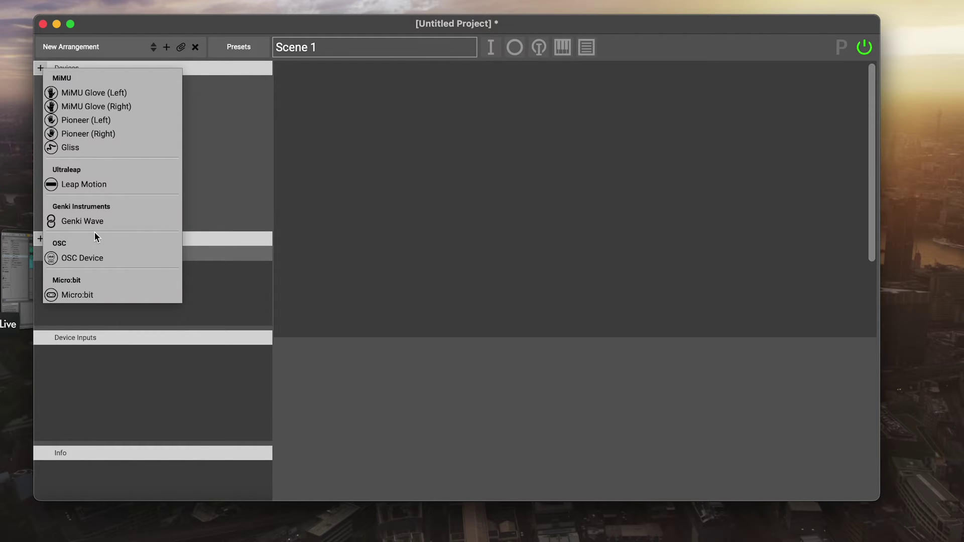
{"action": "left_click", "coordinate": [81, 222]}
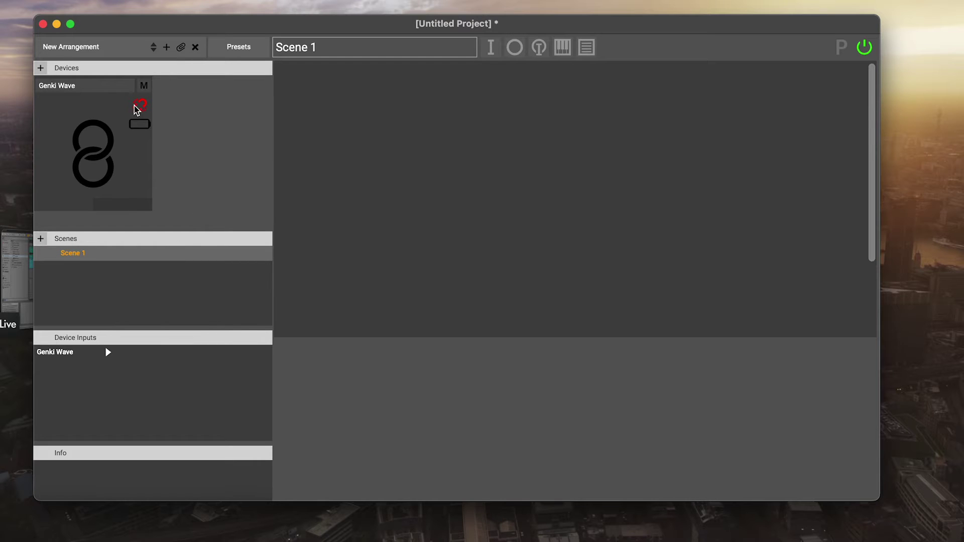
{"action": "double_click", "coordinate": [87, 86]}
{"action": "type", "text": "Ge"}
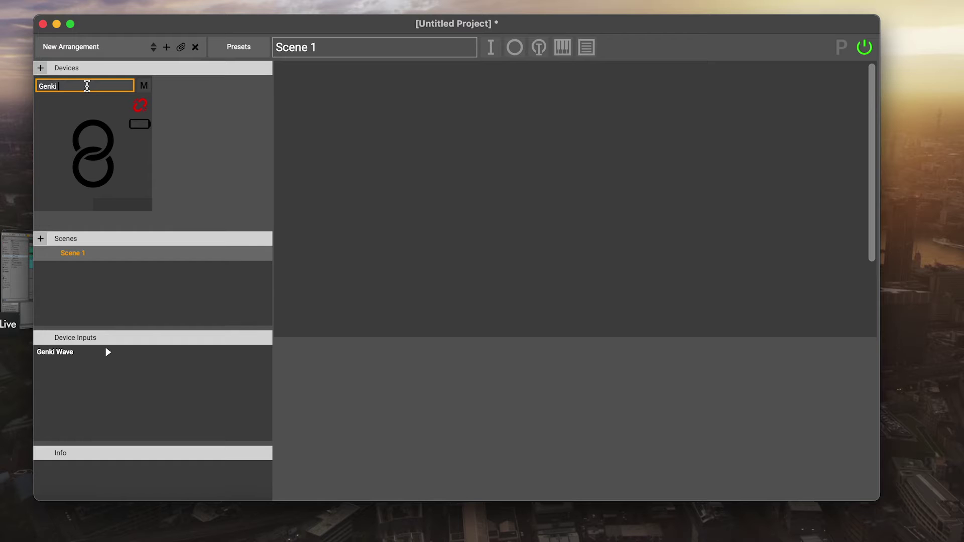
{"action": "key", "text": "Return"}
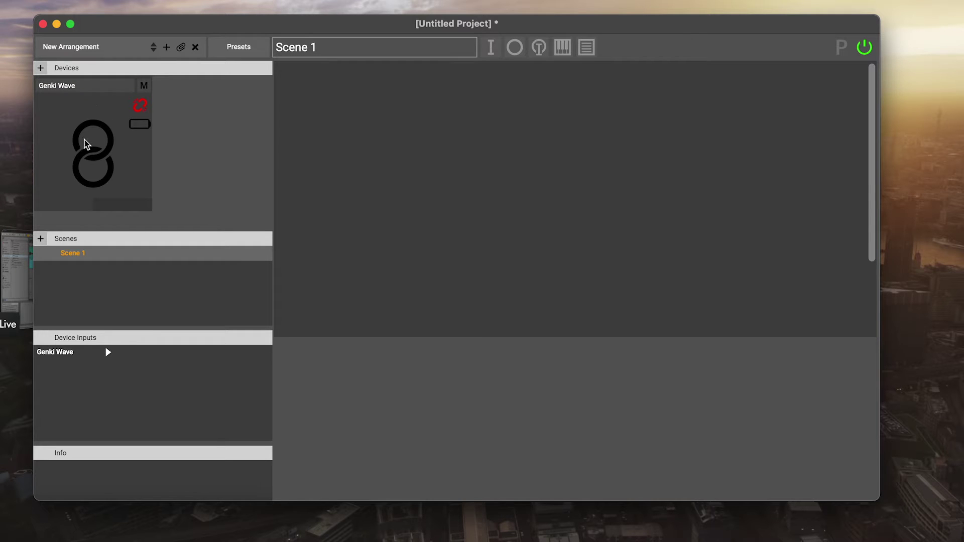
Step: Add a second Genki Wave device and delete it again
{"action": "left_click", "coordinate": [40, 69]}
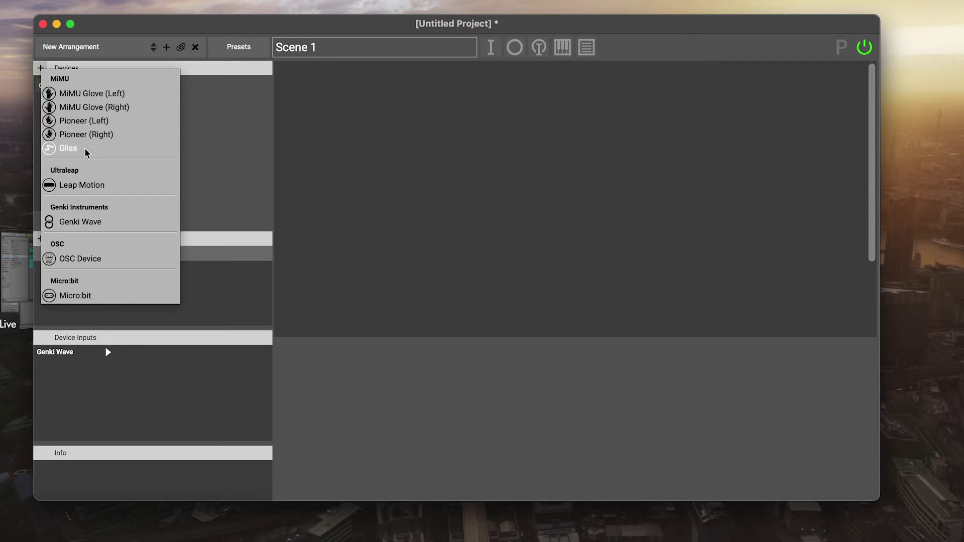
{"action": "left_click", "coordinate": [80, 222]}
{"action": "left_click", "coordinate": [211, 116]}
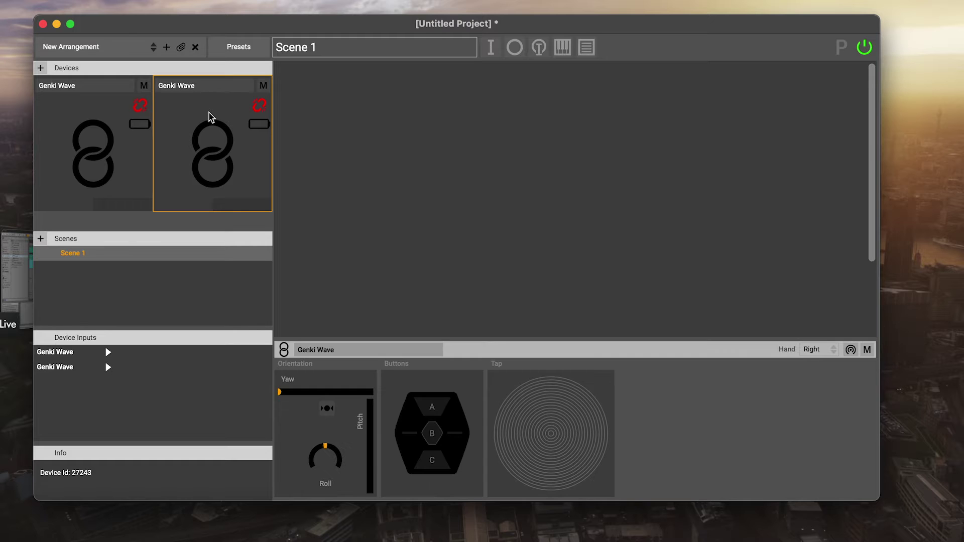
{"action": "key", "text": "Delete"}
Step: Select the remaining Genki Wave device and toggle its mute on and off twice
{"action": "left_click", "coordinate": [93, 124]}
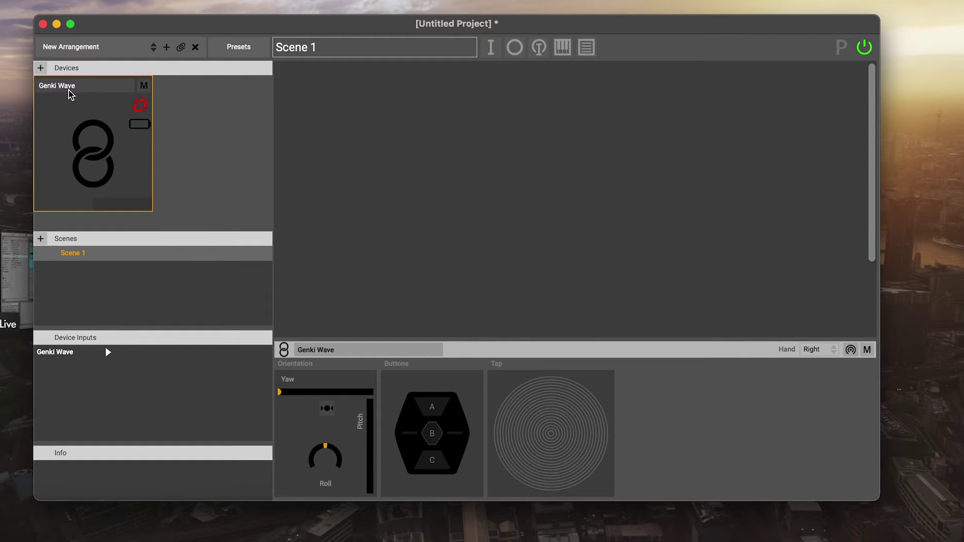
{"action": "left_click", "coordinate": [144, 86]}
{"action": "left_click", "coordinate": [145, 87]}
{"action": "left_click", "coordinate": [144, 87]}
{"action": "left_click", "coordinate": [144, 86]}
Step: Connect the Genki Wave device to the available Wave ring
{"action": "left_click", "coordinate": [140, 106]}
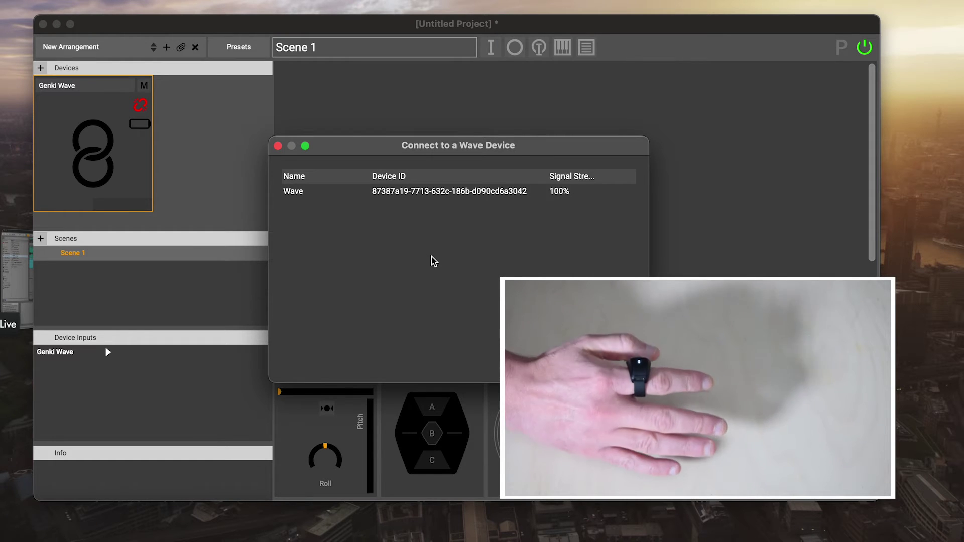
{"action": "left_click", "coordinate": [429, 195]}
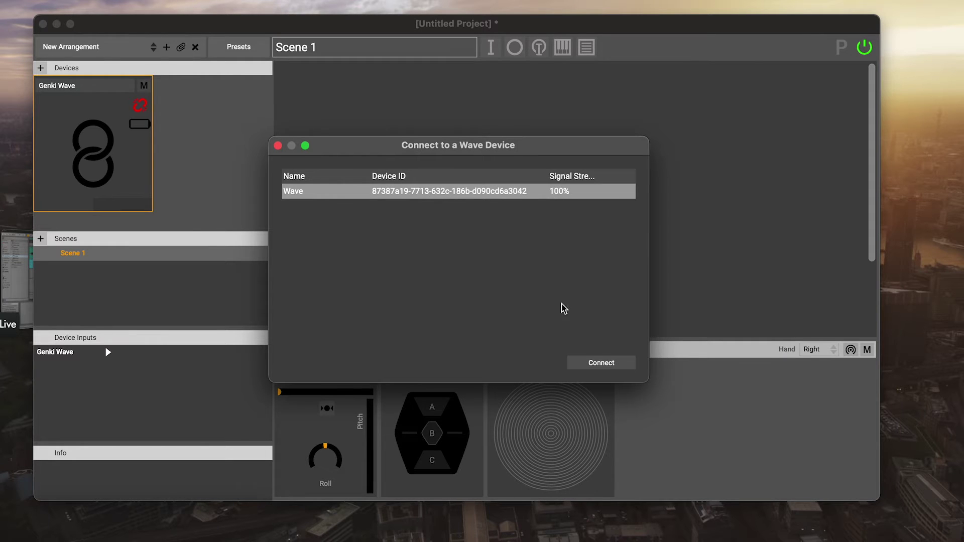
{"action": "left_click", "coordinate": [608, 364]}
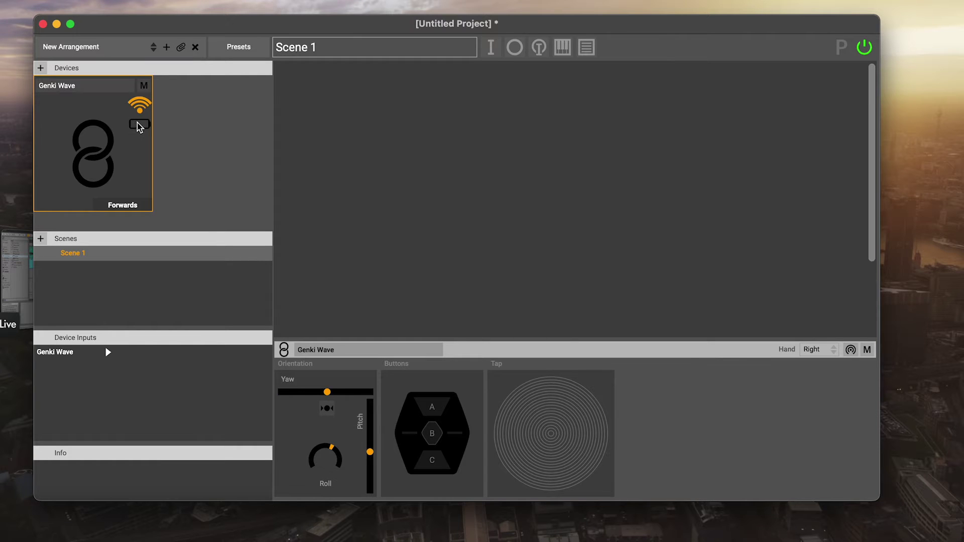
Step: Switch the Genki Wave's hand setting to Left and back to Right
{"action": "mouse_move", "coordinate": [136, 115]}
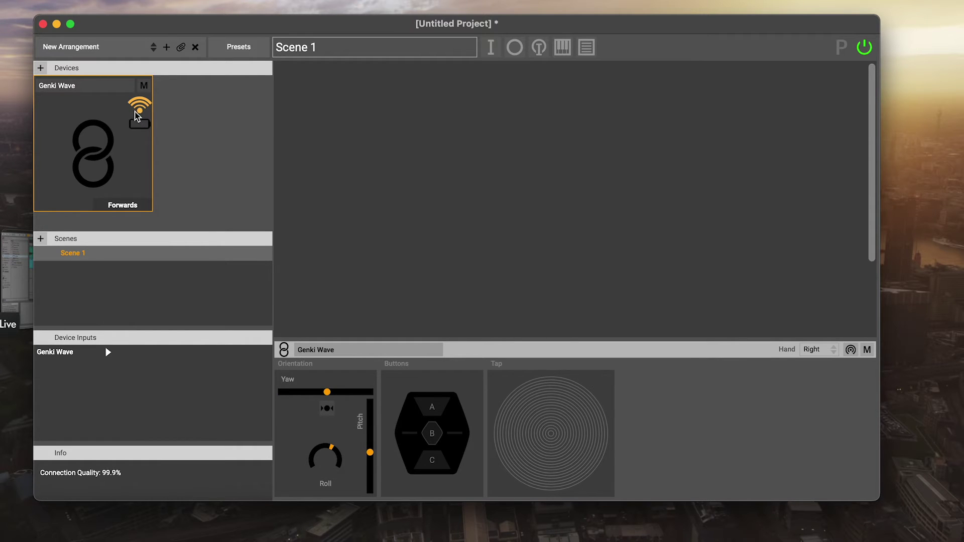
{"action": "mouse_move", "coordinate": [134, 132]}
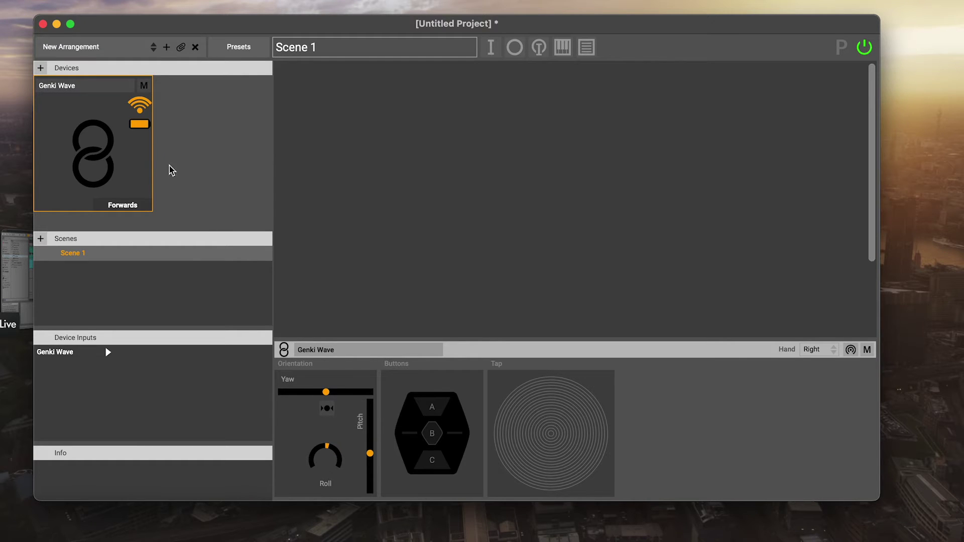
{"action": "mouse_move", "coordinate": [138, 167]}
{"action": "left_click", "coordinate": [828, 355]}
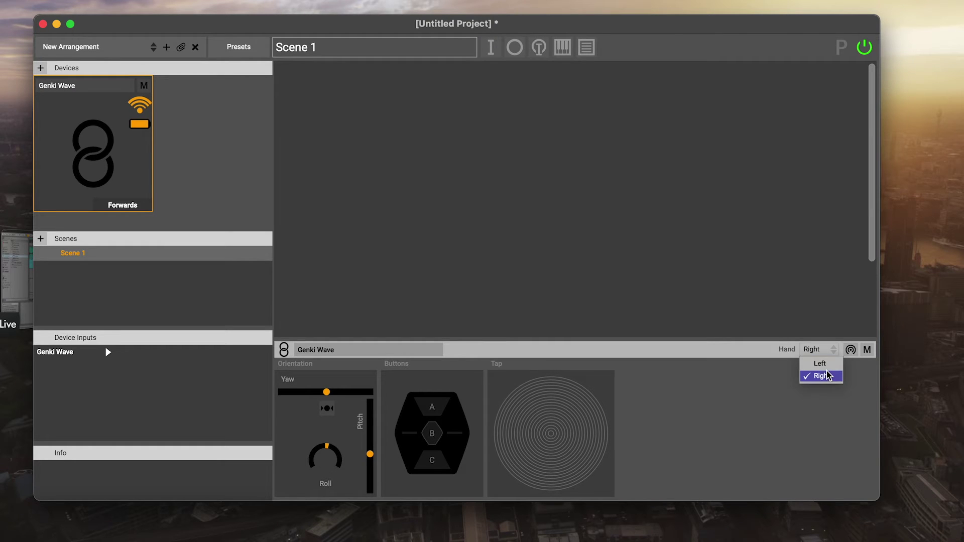
{"action": "left_click", "coordinate": [827, 364]}
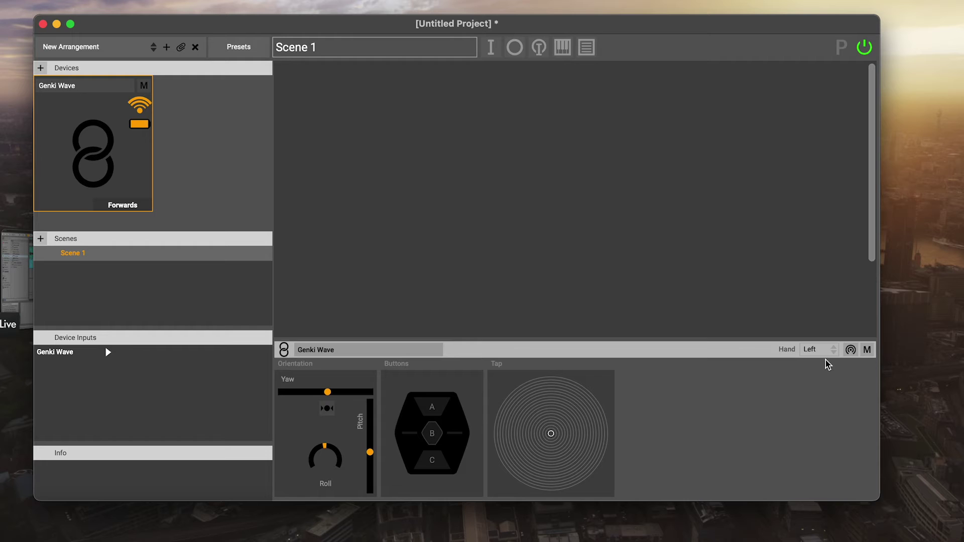
{"action": "left_click", "coordinate": [828, 358]}
{"action": "left_click", "coordinate": [823, 374]}
Step: Examine the Genki Wave's yaw, roll and pitch displays and the packet rate graph in its connection info
{"action": "mouse_move", "coordinate": [309, 392]}
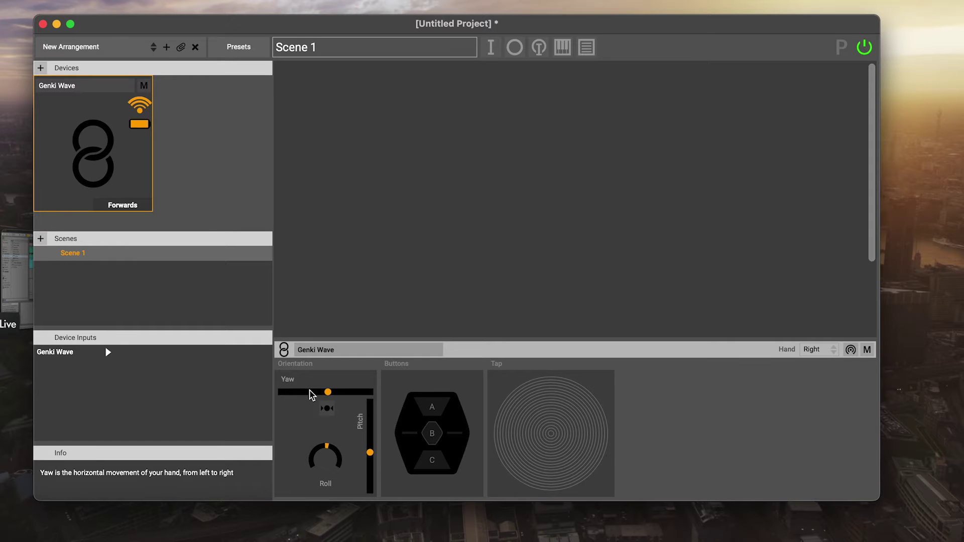
{"action": "mouse_move", "coordinate": [314, 423]}
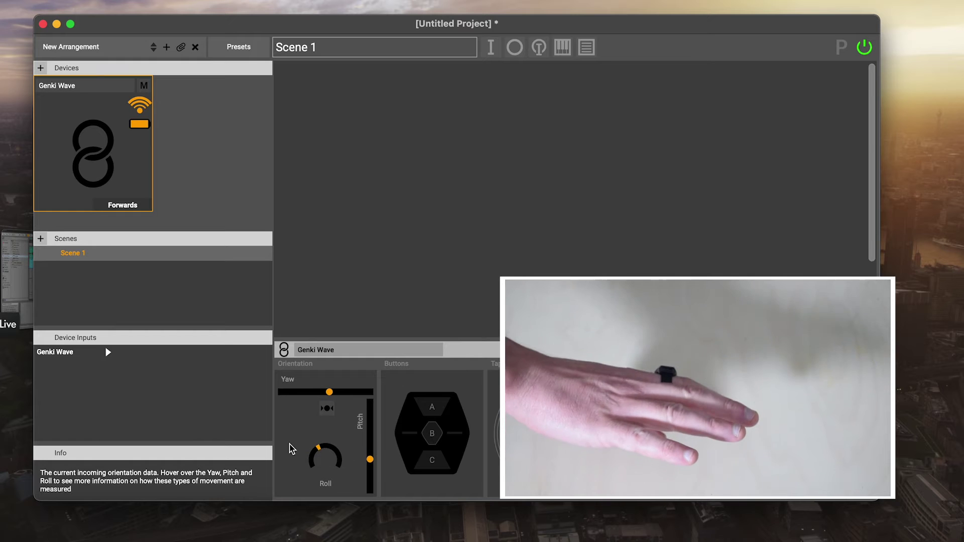
{"action": "mouse_move", "coordinate": [323, 454]}
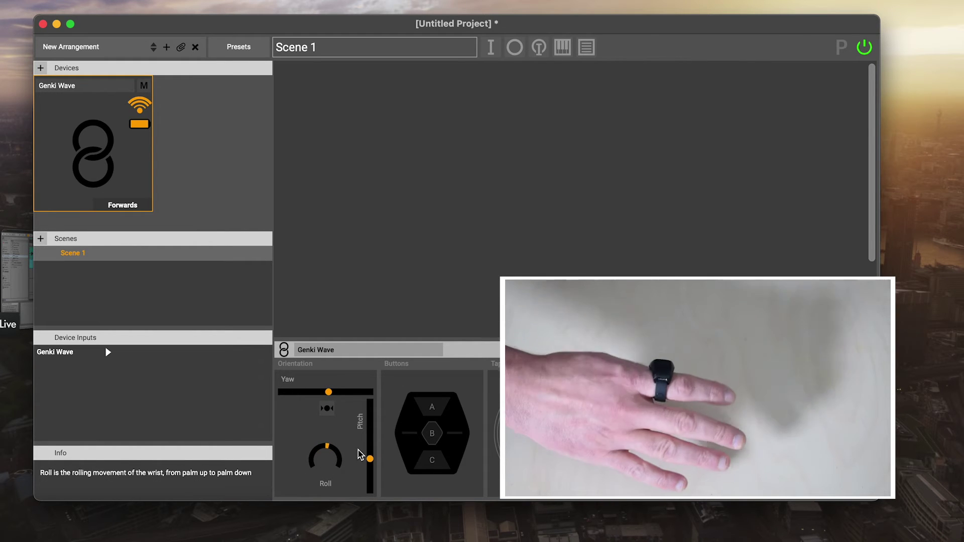
{"action": "mouse_move", "coordinate": [372, 445]}
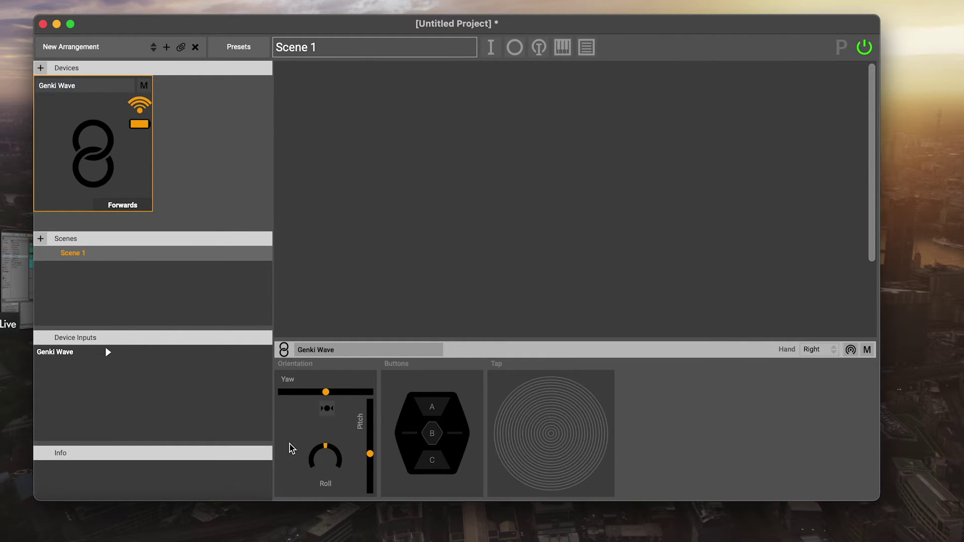
{"action": "mouse_move", "coordinate": [291, 449]}
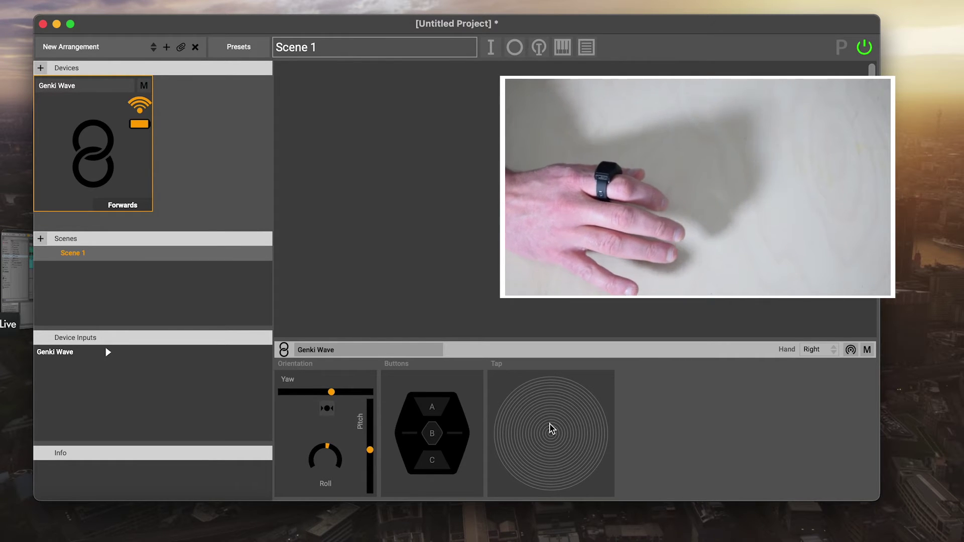
{"action": "left_click", "coordinate": [850, 349]}
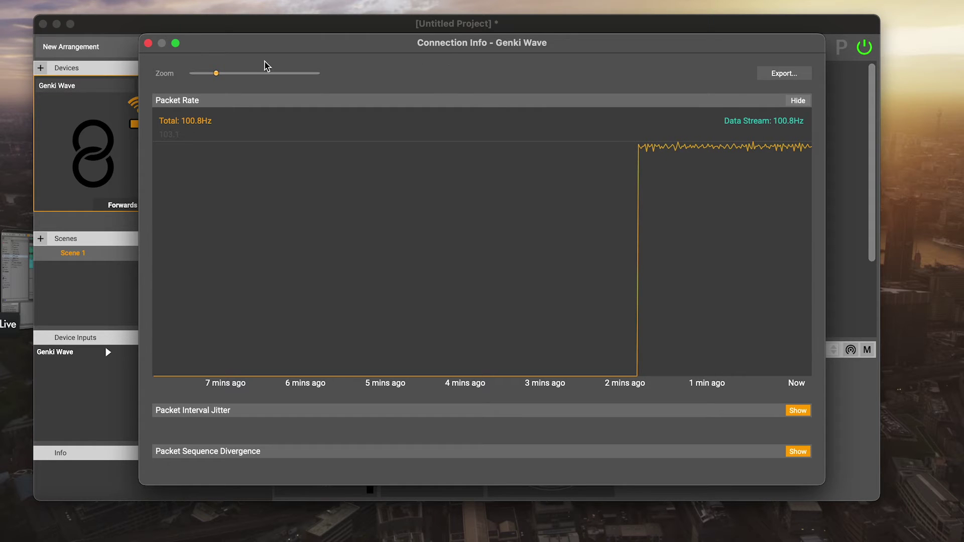
{"action": "left_click", "coordinate": [148, 43]}
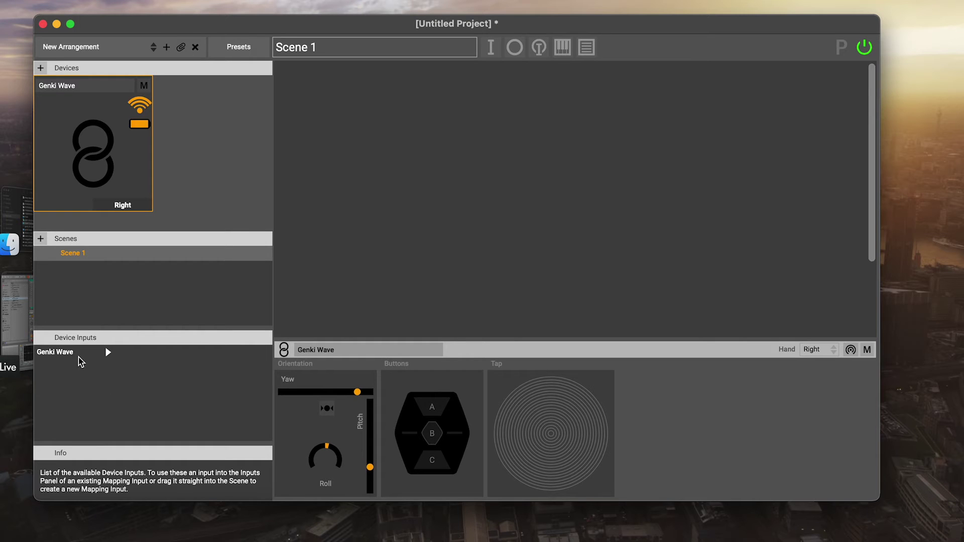
Step: Look through the Genki Wave's available device inputs for Orientation, Button, Tap and Direction
{"action": "left_click", "coordinate": [61, 354]}
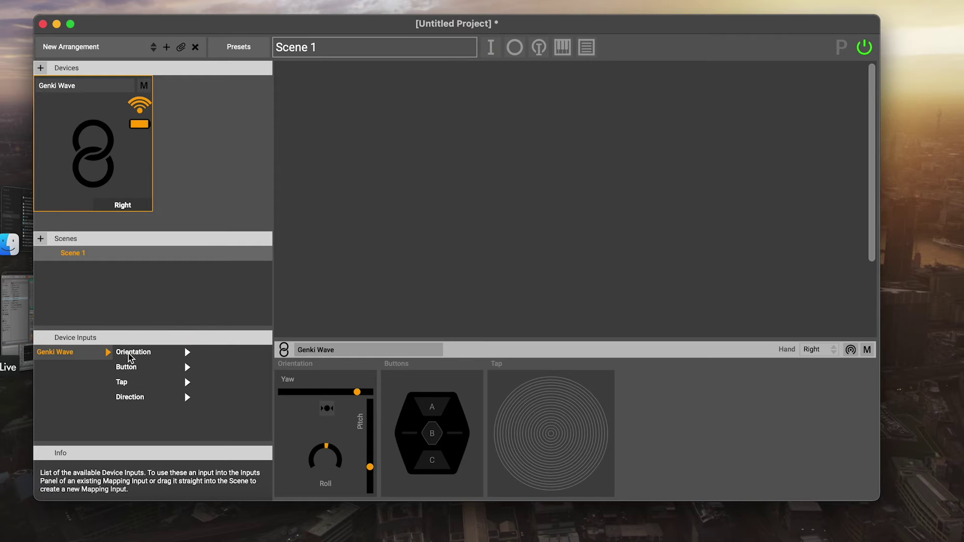
{"action": "left_click", "coordinate": [150, 352]}
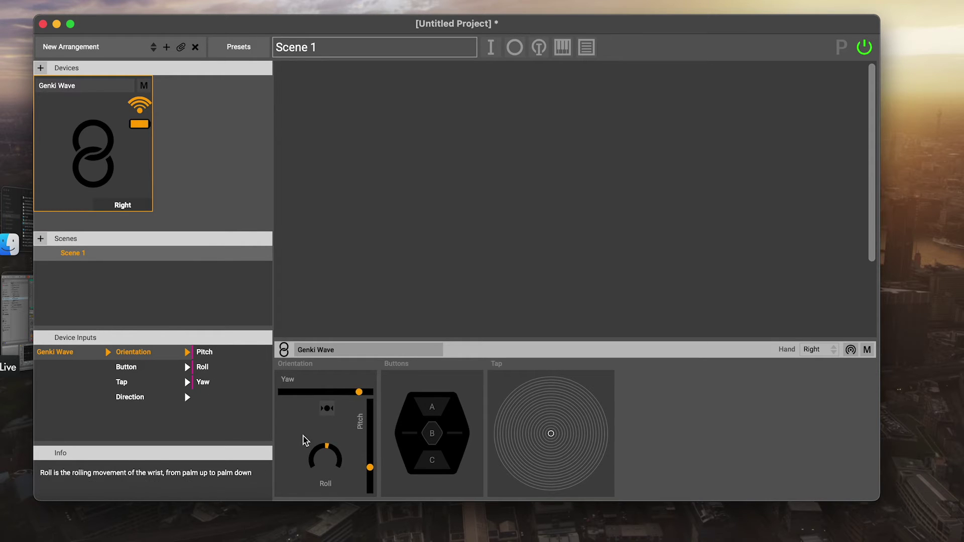
{"action": "left_click", "coordinate": [130, 366]}
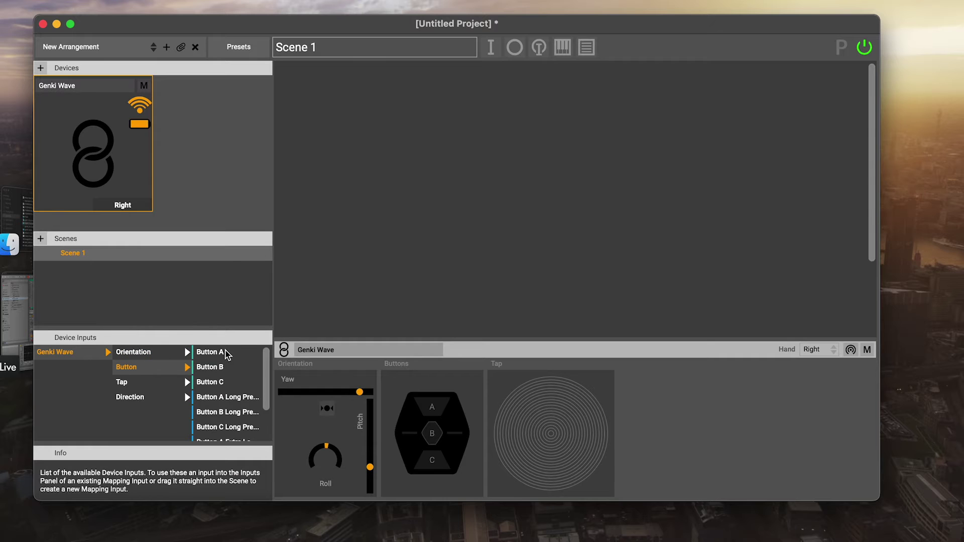
{"action": "scroll", "coordinate": [219, 389], "scroll_direction": "down", "scroll_amount": 2}
{"action": "scroll", "coordinate": [220, 390], "scroll_direction": "up", "scroll_amount": 2}
{"action": "scroll", "coordinate": [225, 405], "scroll_direction": "down", "scroll_amount": 3}
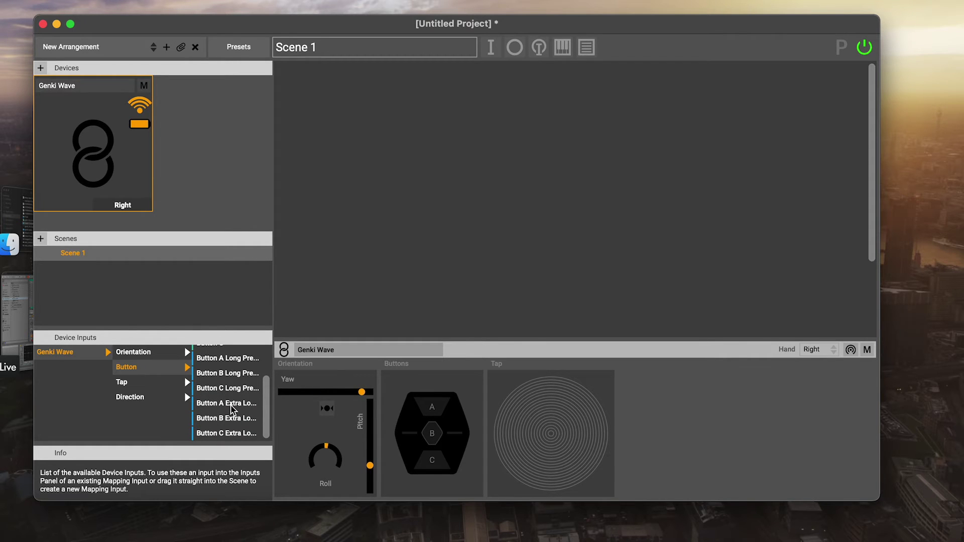
{"action": "left_click", "coordinate": [145, 382]}
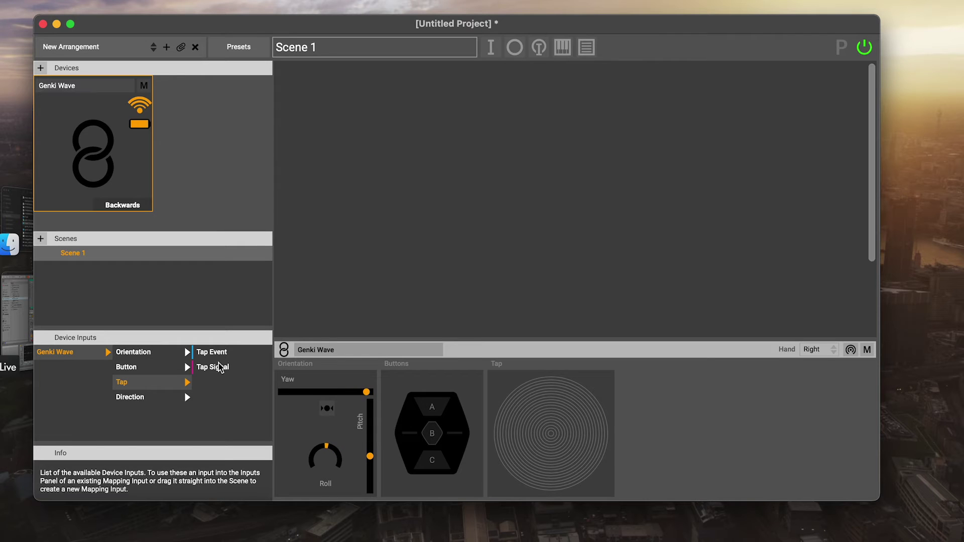
{"action": "left_click", "coordinate": [141, 398]}
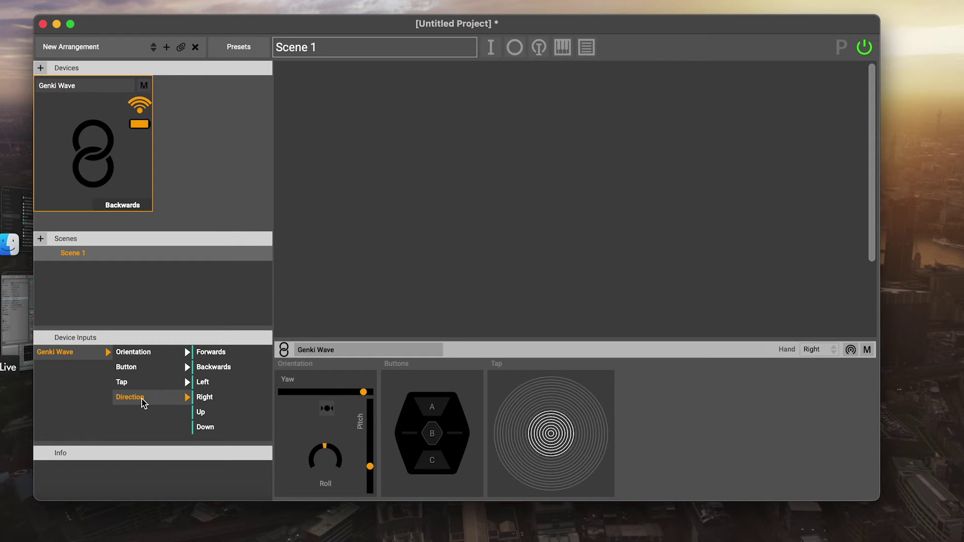
Step: Add a mapping input using the Genki Wave's Roll and capture its input range as 0.29 minimum and 0.69 maximum
{"action": "left_click", "coordinate": [491, 48]}
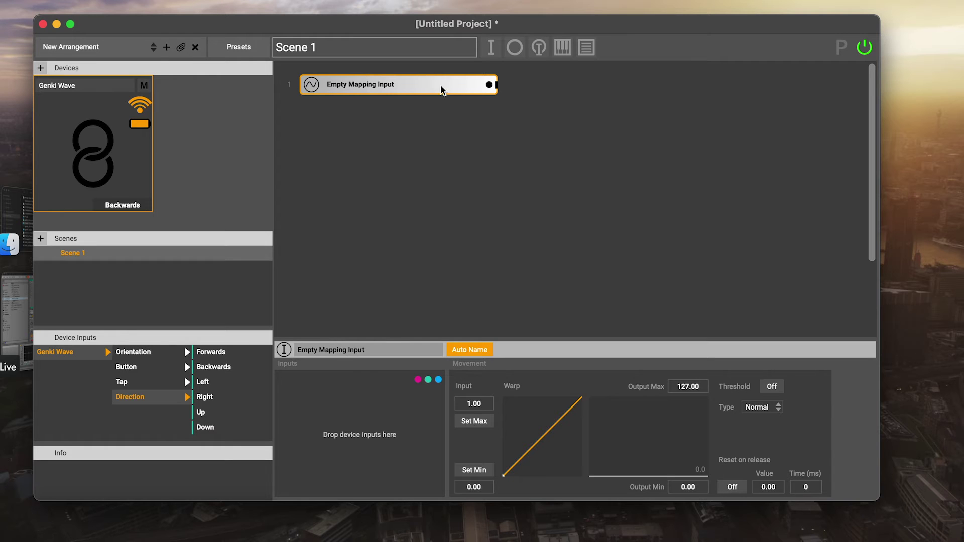
{"action": "left_click", "coordinate": [150, 353]}
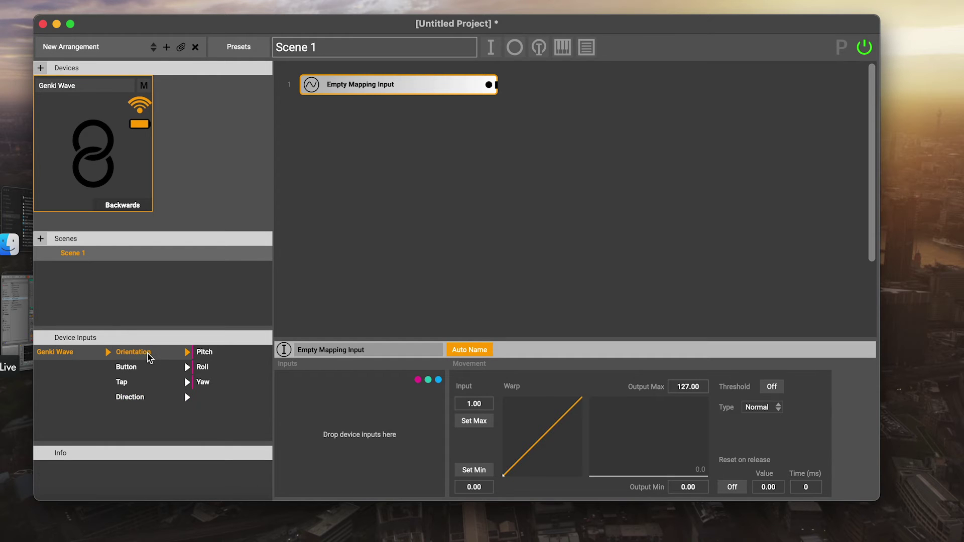
{"action": "left_click_drag", "start_coordinate": [206, 370], "coordinate": [329, 434]}
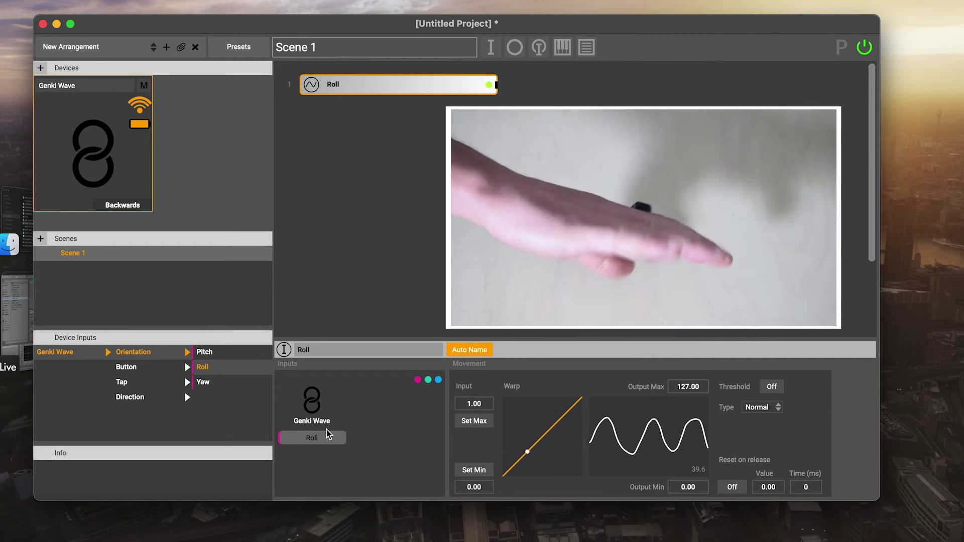
{"action": "left_click", "coordinate": [479, 471]}
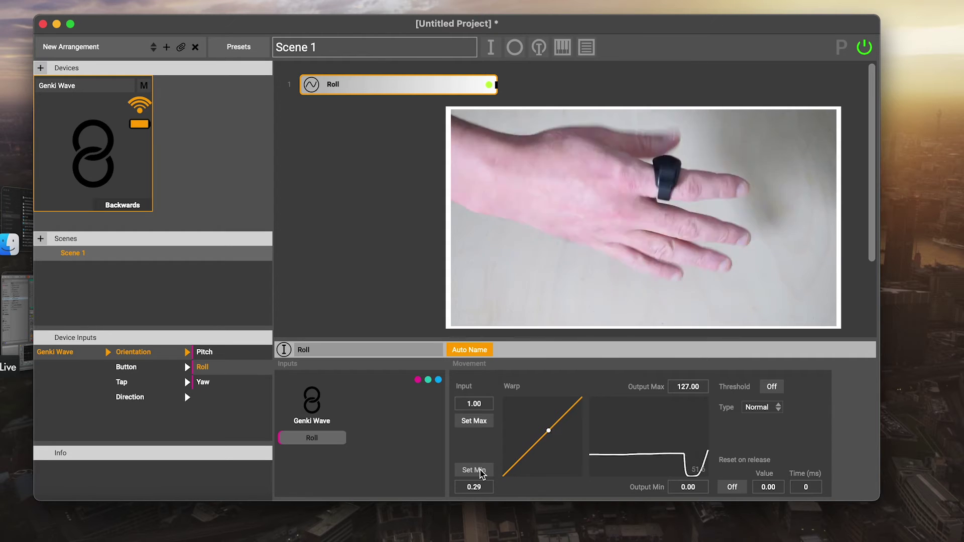
{"action": "left_click", "coordinate": [480, 424]}
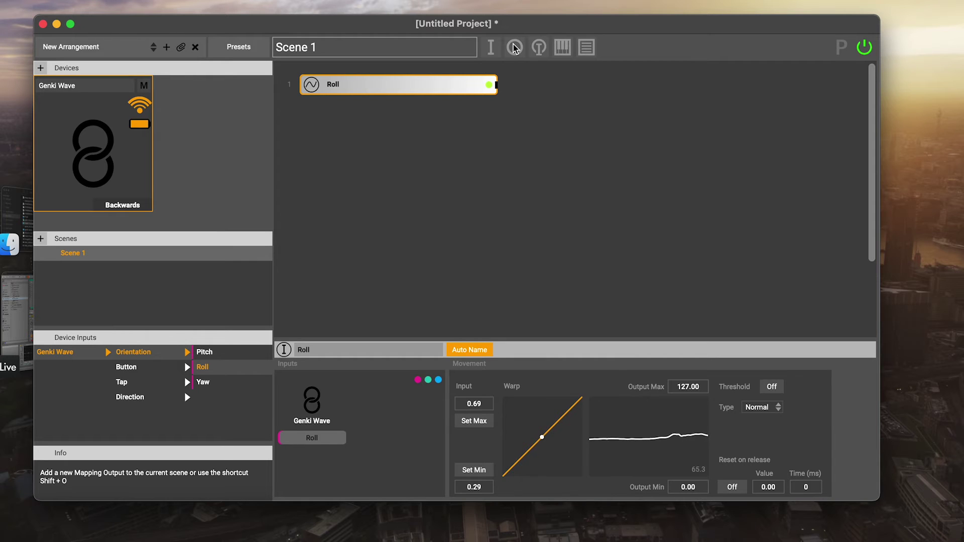
Step: Add a mapping output carrying a MIDI message and look through its message types, keeping Control Change
{"action": "left_click", "coordinate": [514, 48]}
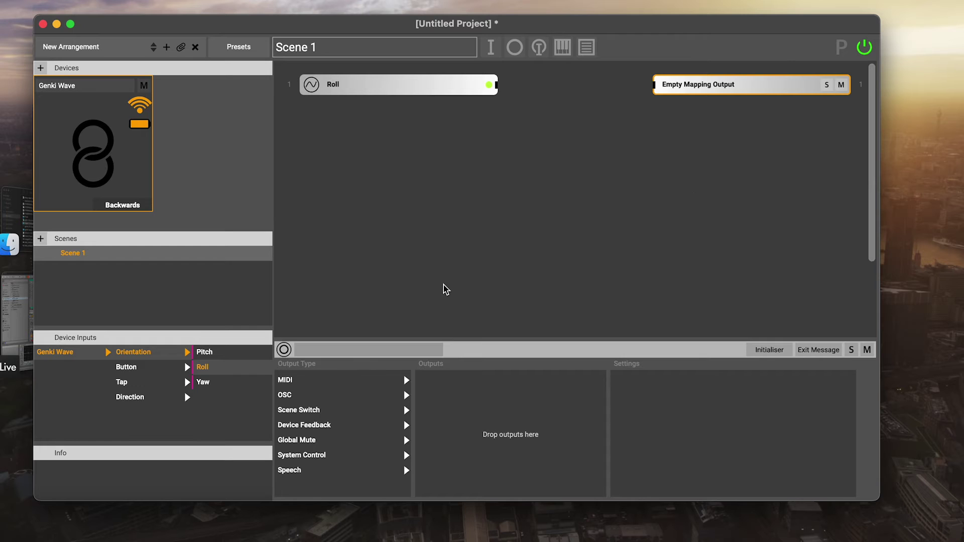
{"action": "left_click_drag", "start_coordinate": [297, 387], "coordinate": [487, 451]}
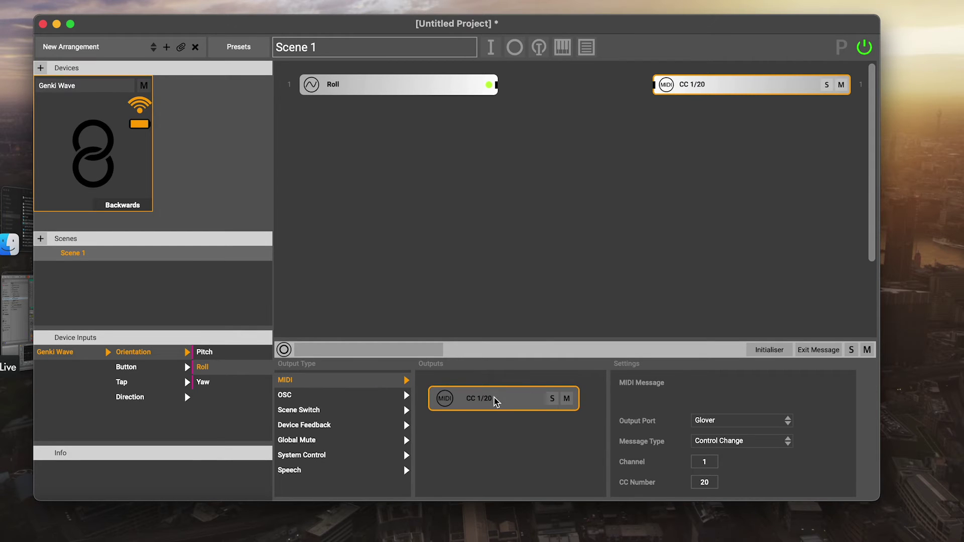
{"action": "left_click", "coordinate": [787, 441]}
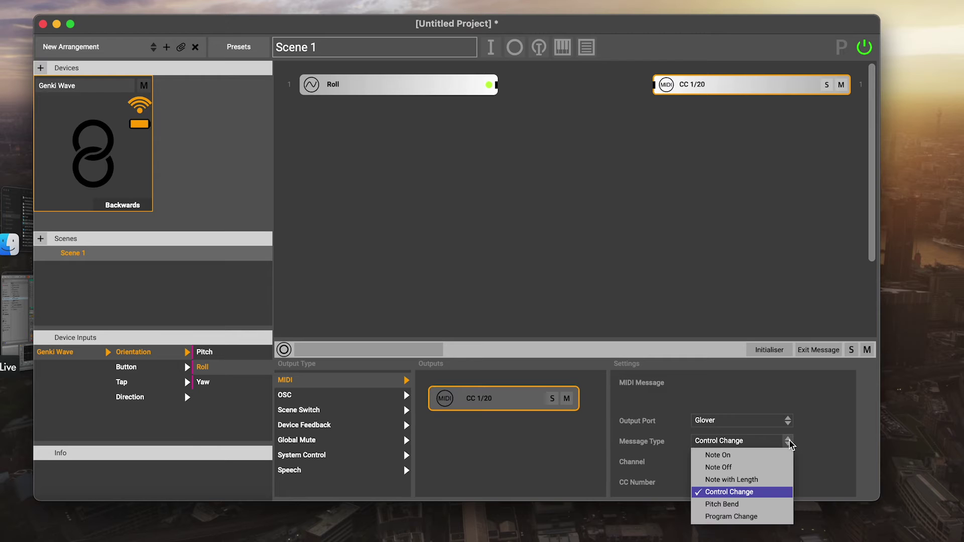
{"action": "left_click", "coordinate": [826, 441]}
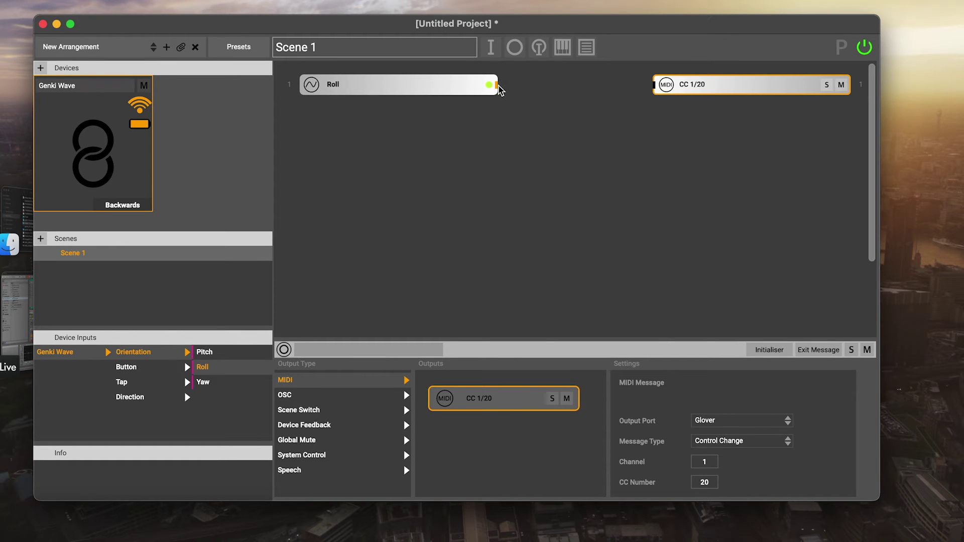
Step: Connect the Roll mapping input to the MIDI CC 1/20 mapping output and display the Roll input's movement settings
{"action": "left_click_drag", "start_coordinate": [497, 85], "coordinate": [638, 78]}
{"action": "left_click", "coordinate": [651, 88]}
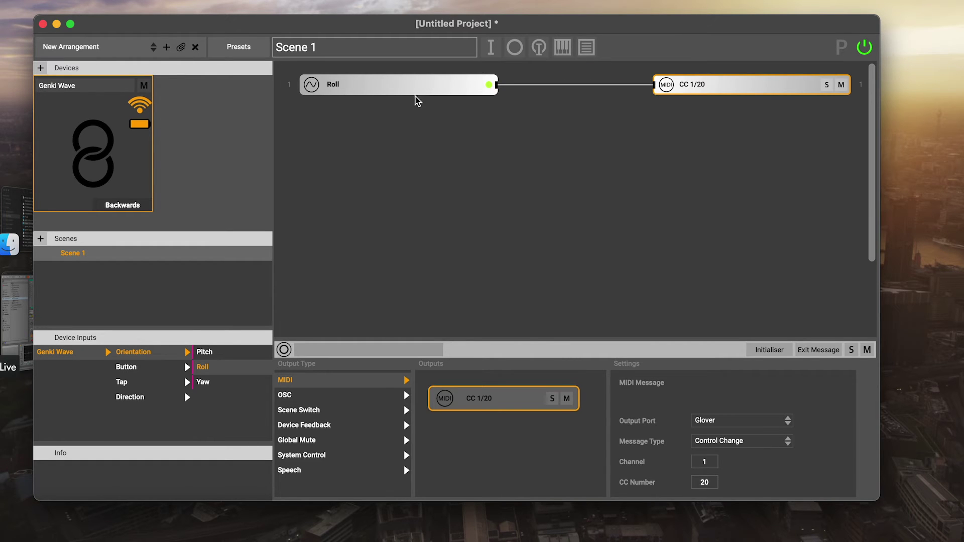
{"action": "left_click", "coordinate": [359, 90]}
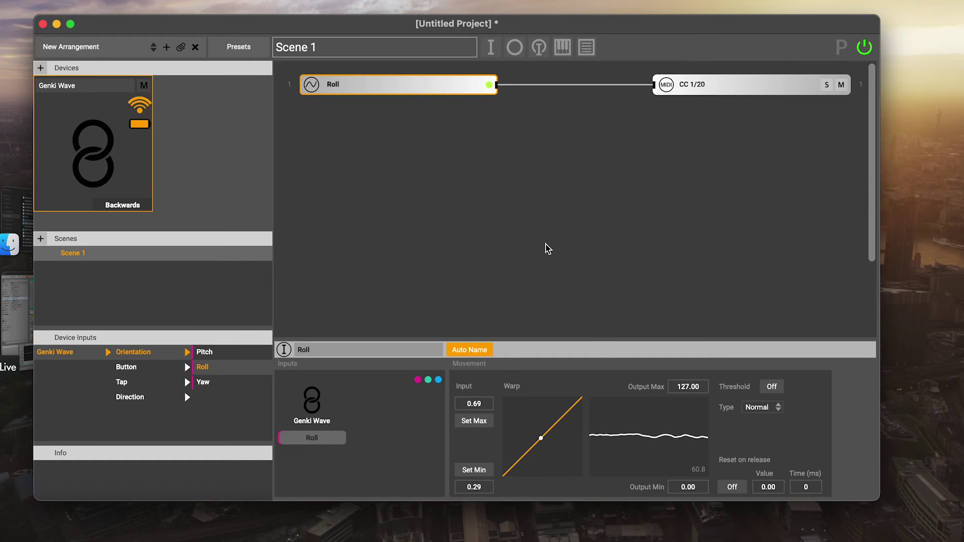
Step: Switch to Ableton Live and check the Track and Remote settings of the Glover input port in the MIDI preferences
{"action": "left_click", "coordinate": [15, 312]}
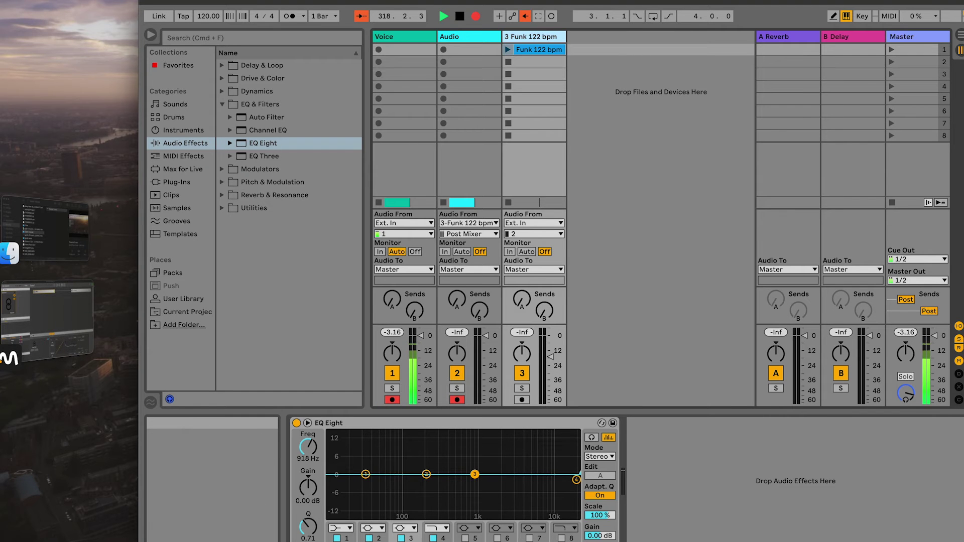
{"action": "left_click", "coordinate": [50, 1]}
{"action": "left_click", "coordinate": [57, 14]}
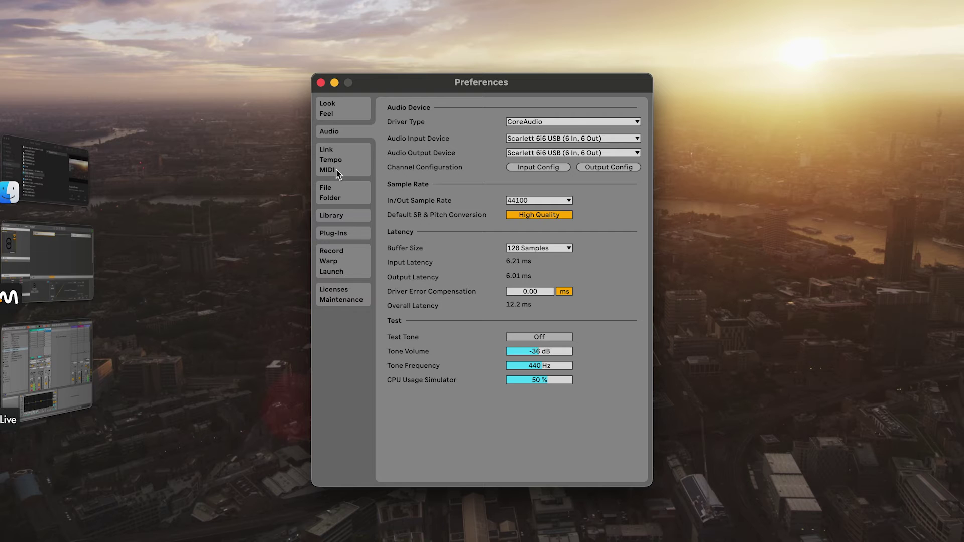
{"action": "left_click", "coordinate": [337, 172]}
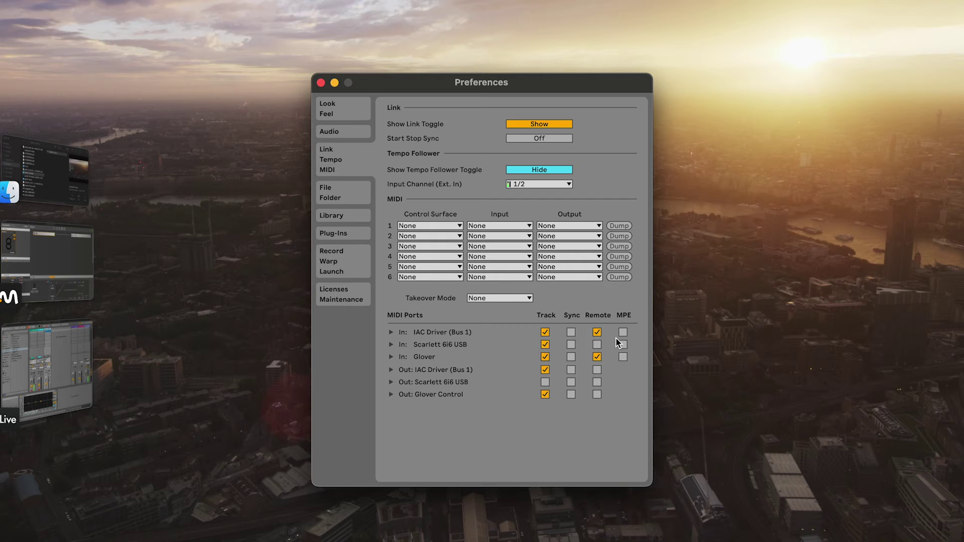
{"action": "left_click", "coordinate": [321, 82]}
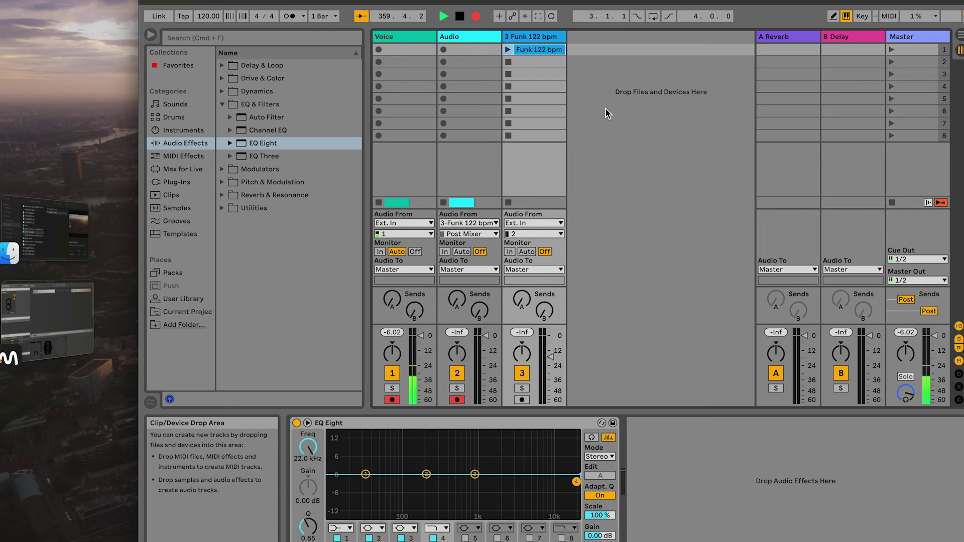
Step: Audition the Funk 122 bpm clip, stop it, and set EQ Eight's filter 4 to 22.0 kHz with a Q of 3.38
{"action": "left_click", "coordinate": [508, 49]}
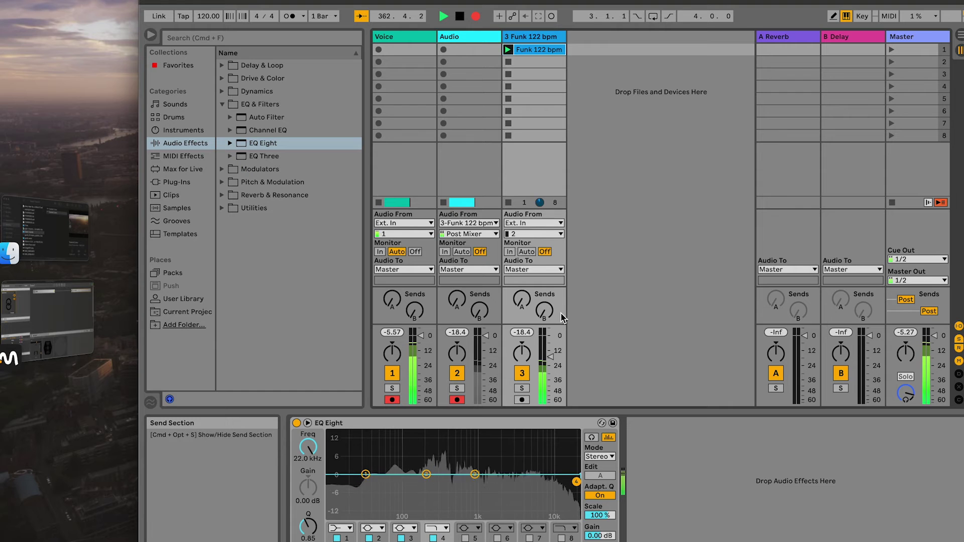
{"action": "left_click_drag", "start_coordinate": [576, 482], "coordinate": [577, 463]}
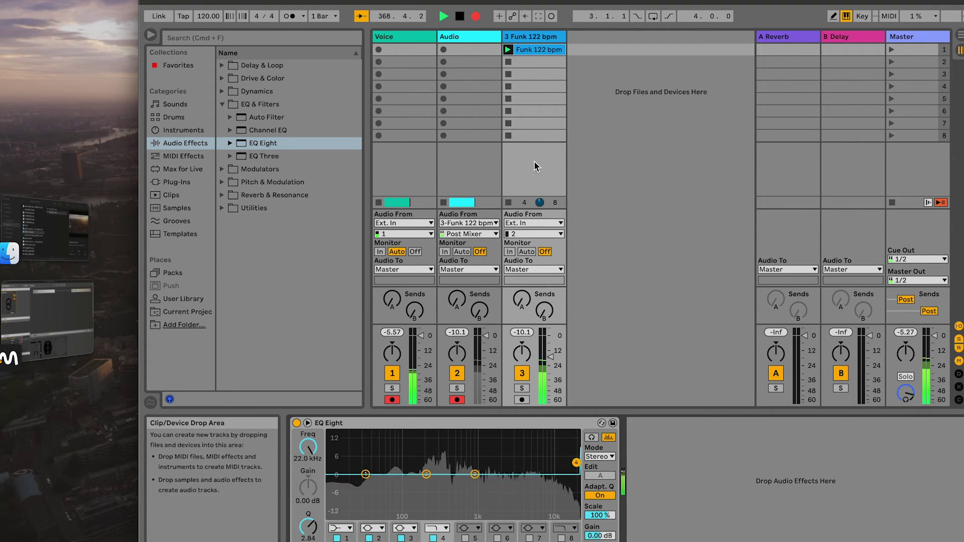
{"action": "left_click", "coordinate": [508, 136]}
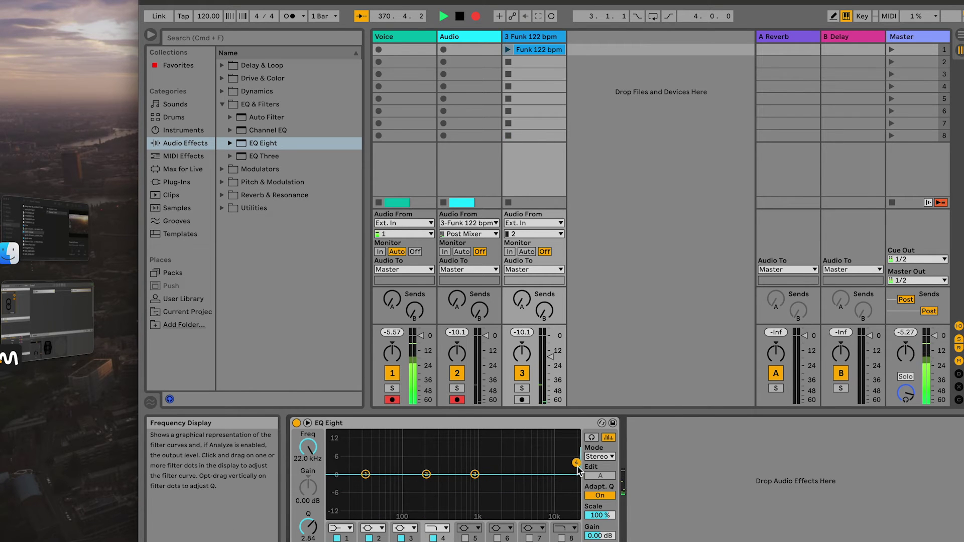
{"action": "left_click_drag", "start_coordinate": [576, 463], "coordinate": [578, 466]}
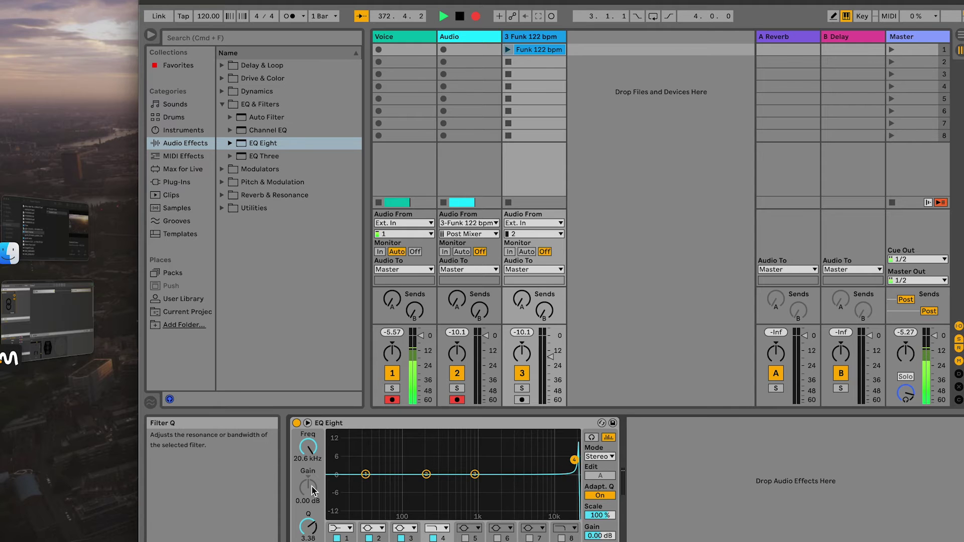
{"action": "mouse_move", "coordinate": [306, 449]}
{"action": "left_mouse_down"}
{"action": "mouse_move", "coordinate": [307, 488]}
{"action": "mouse_move", "coordinate": [307, 451]}
{"action": "left_mouse_up"}
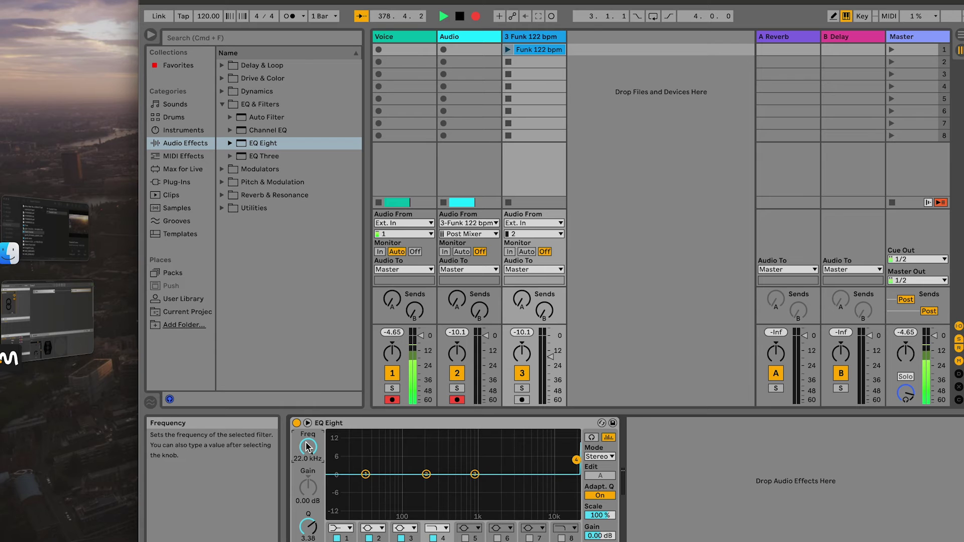
Step: Check the Roll mapping in Glover, return to Ableton Live, and MIDI-map EQ Eight's filter 4 frequency to CC 20
{"action": "left_click", "coordinate": [62, 312]}
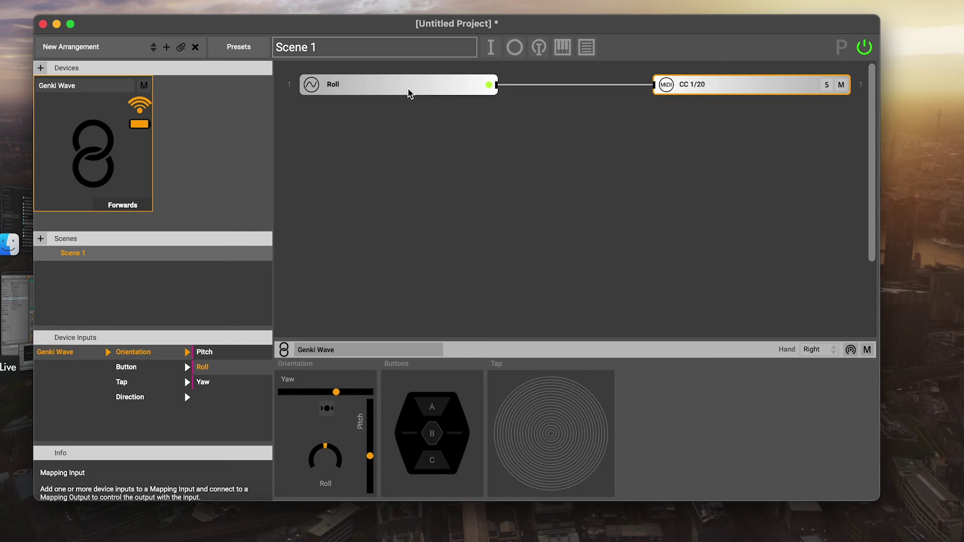
{"action": "key", "text": "super+Tab"}
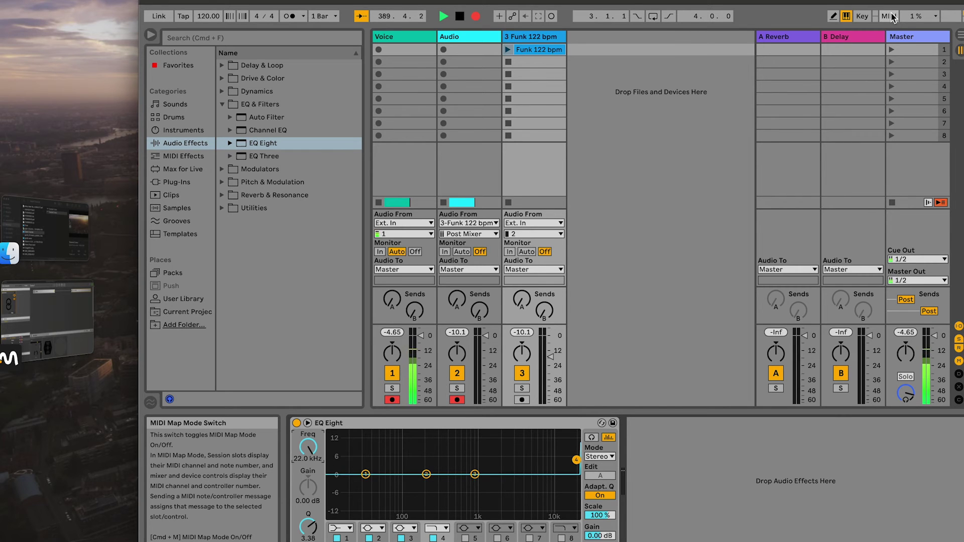
{"action": "left_click", "coordinate": [889, 16]}
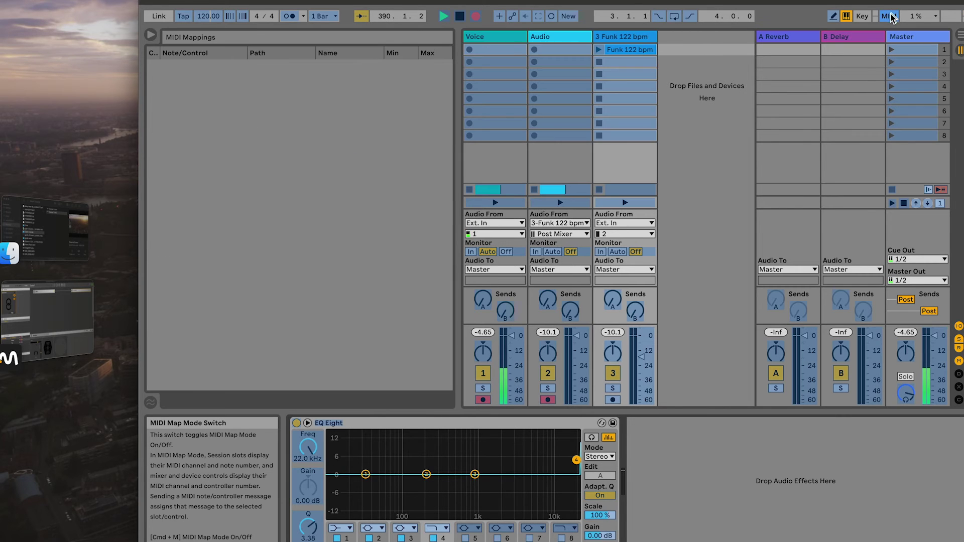
{"action": "left_click", "coordinate": [308, 448]}
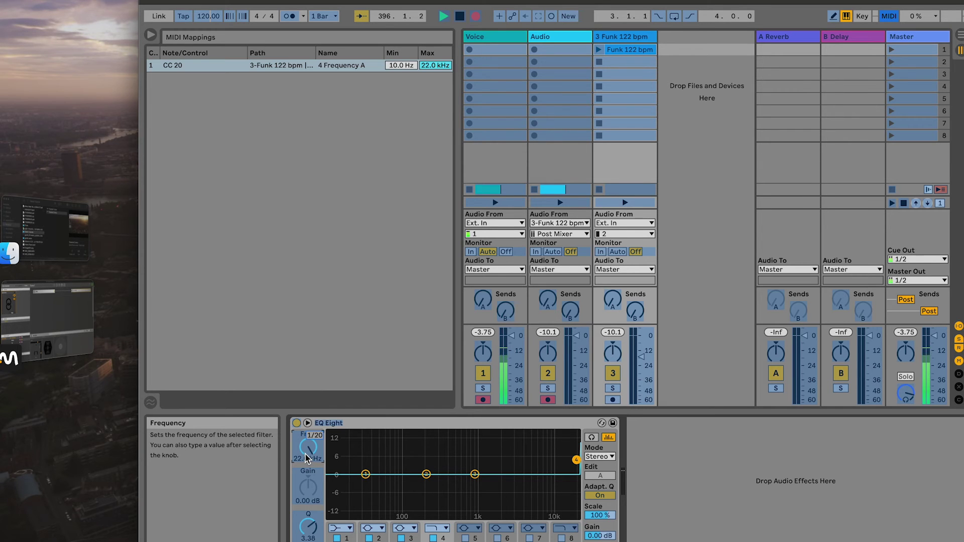
{"action": "left_click", "coordinate": [889, 16]}
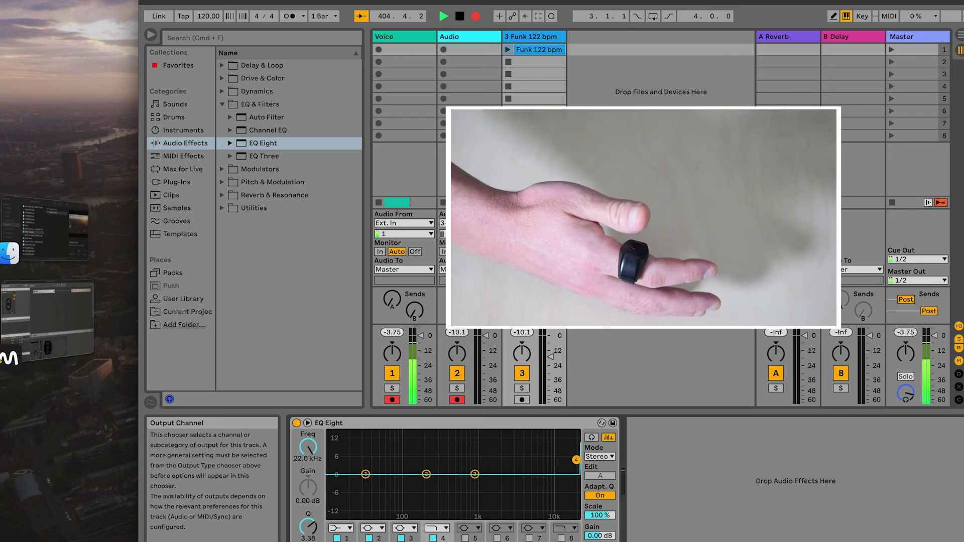
Step: Play the Funk 122 bpm clip to test filtering it with the ring's roll, stop it, and return to Glover
{"action": "left_click", "coordinate": [508, 49]}
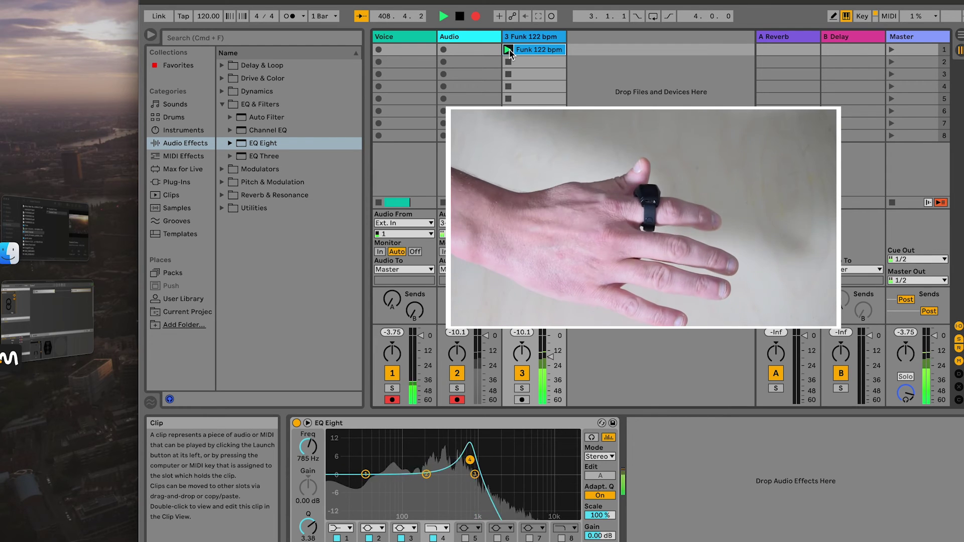
{"action": "left_click", "coordinate": [509, 61]}
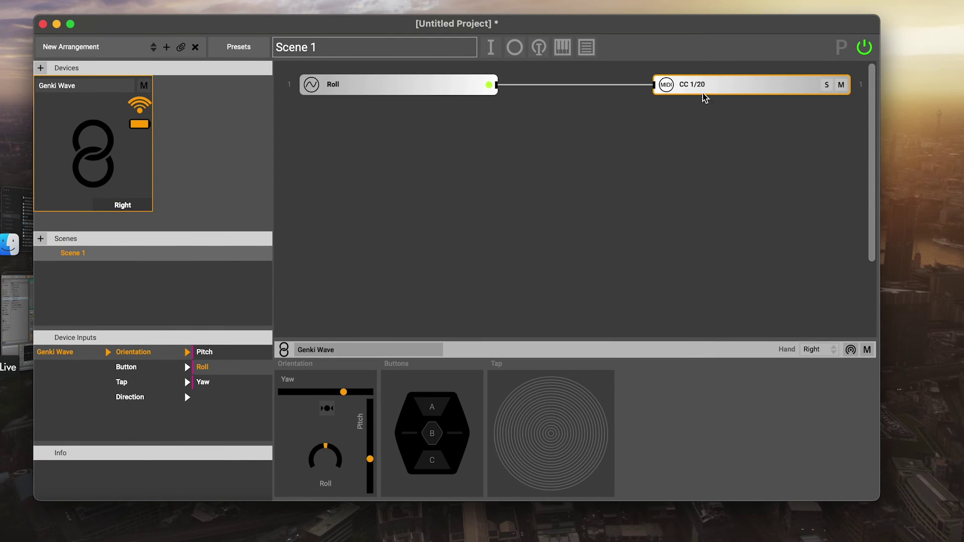
{"action": "key", "text": "super+Tab"}
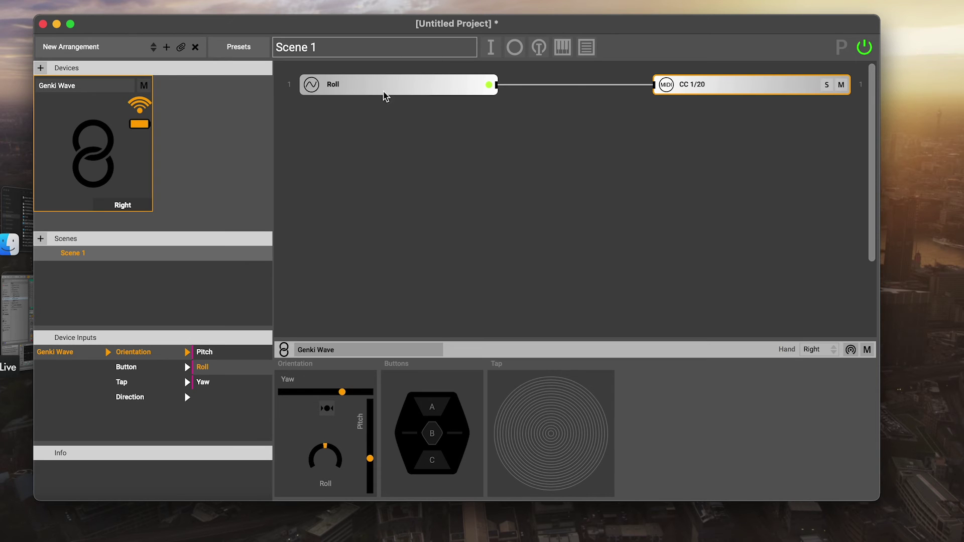
Step: Add the Genki Wave's Button B to the Roll mapping input
{"action": "left_click", "coordinate": [385, 93]}
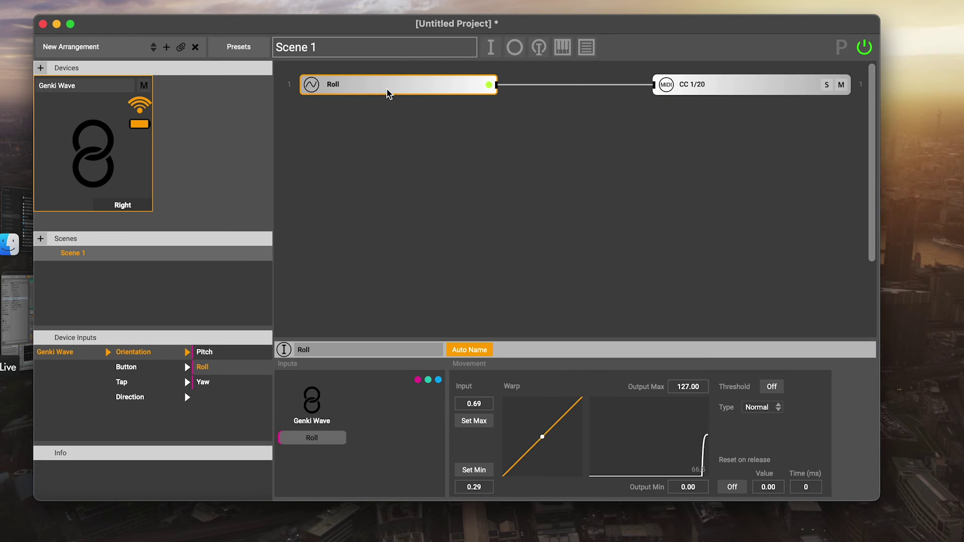
{"action": "left_click", "coordinate": [139, 372]}
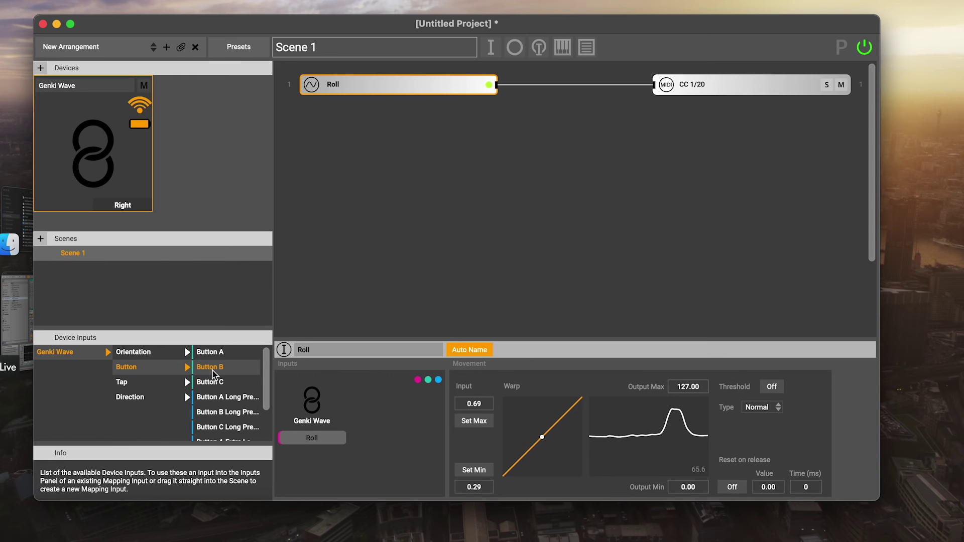
{"action": "left_click_drag", "start_coordinate": [217, 371], "coordinate": [308, 474]}
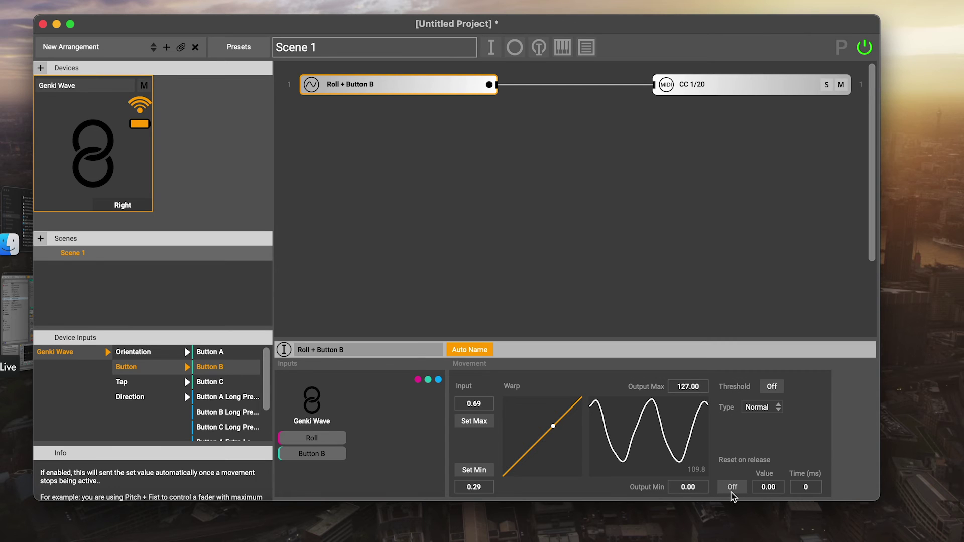
Step: Enable Reset on release for the Roll + Button B input with a value of 127
{"action": "left_click", "coordinate": [731, 491]}
{"action": "left_click", "coordinate": [773, 493]}
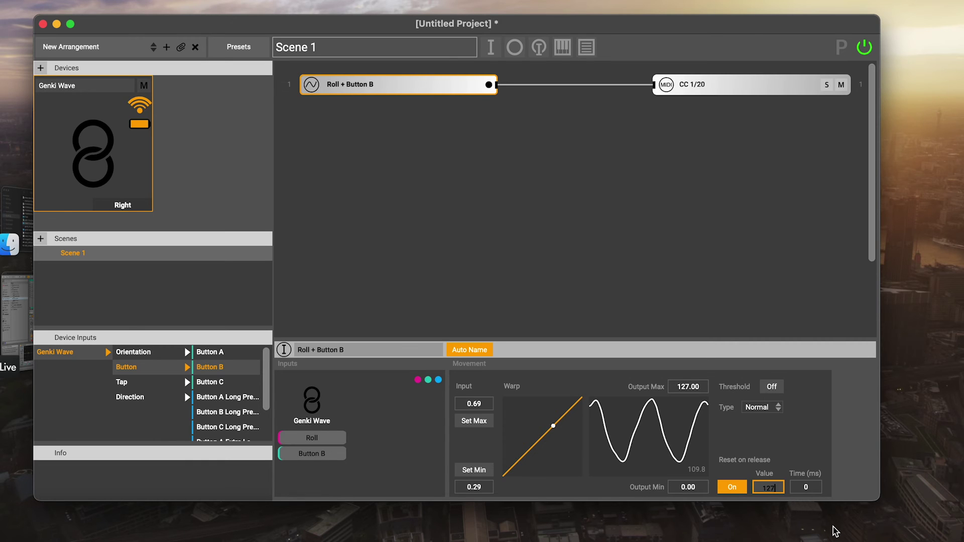
{"action": "type", "text": "127"}
{"action": "key", "text": "Return"}
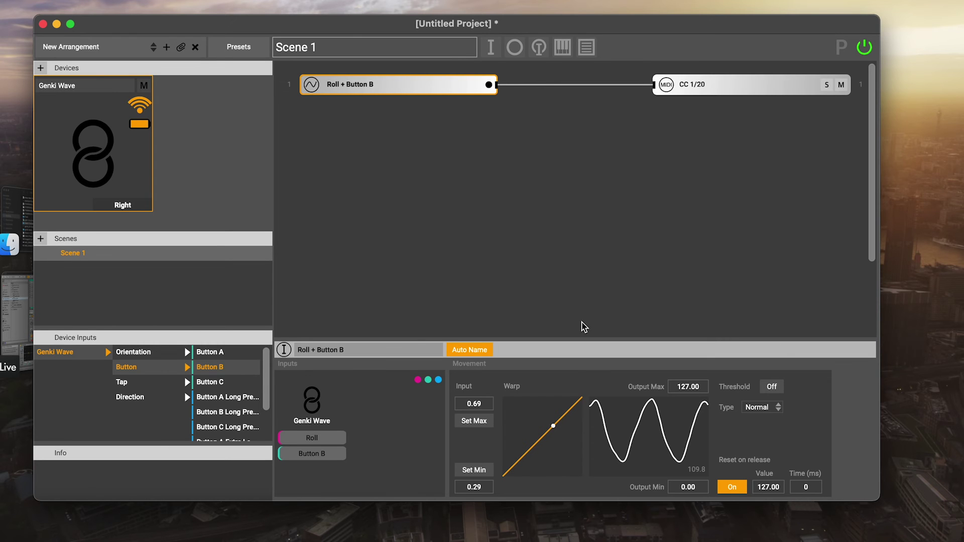
Step: Switch to Ableton Live, play and stop the Funk 122 bpm clip to test the button-gated filter, and return to Glover
{"action": "left_click", "coordinate": [14, 333]}
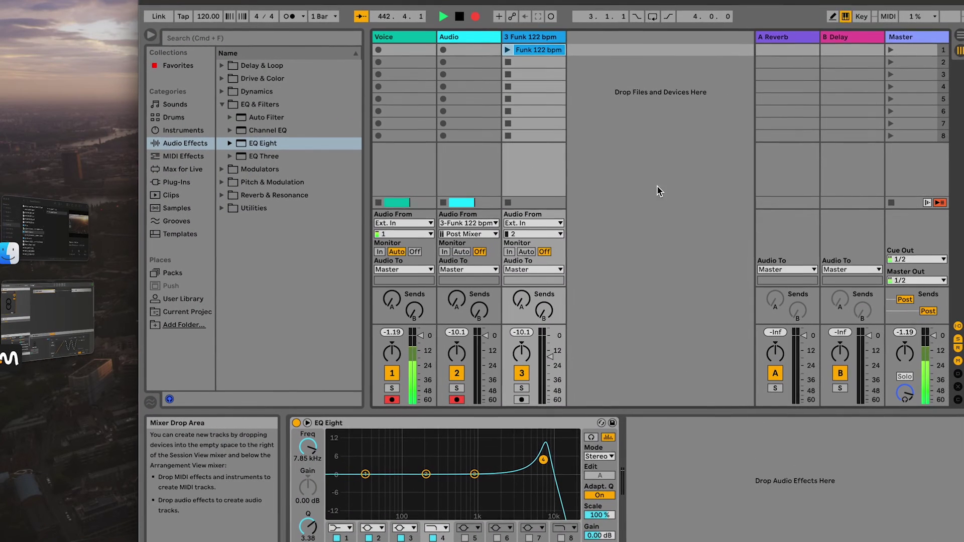
{"action": "left_click", "coordinate": [508, 49]}
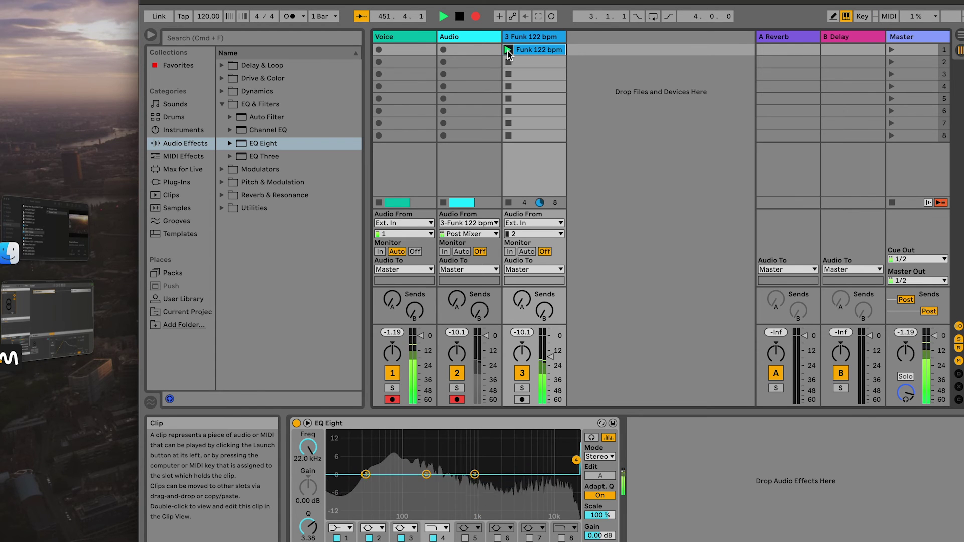
{"action": "left_click", "coordinate": [509, 61]}
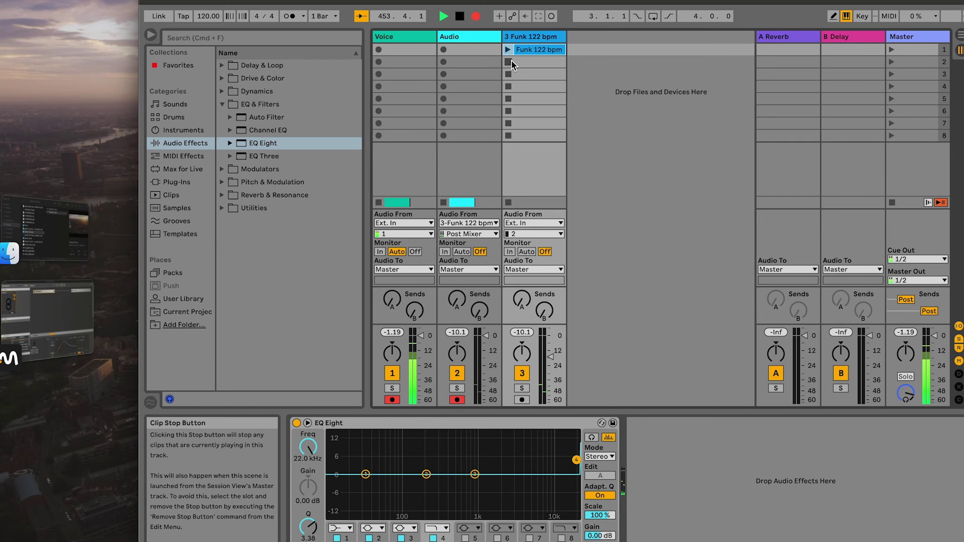
{"action": "left_click", "coordinate": [32, 332]}
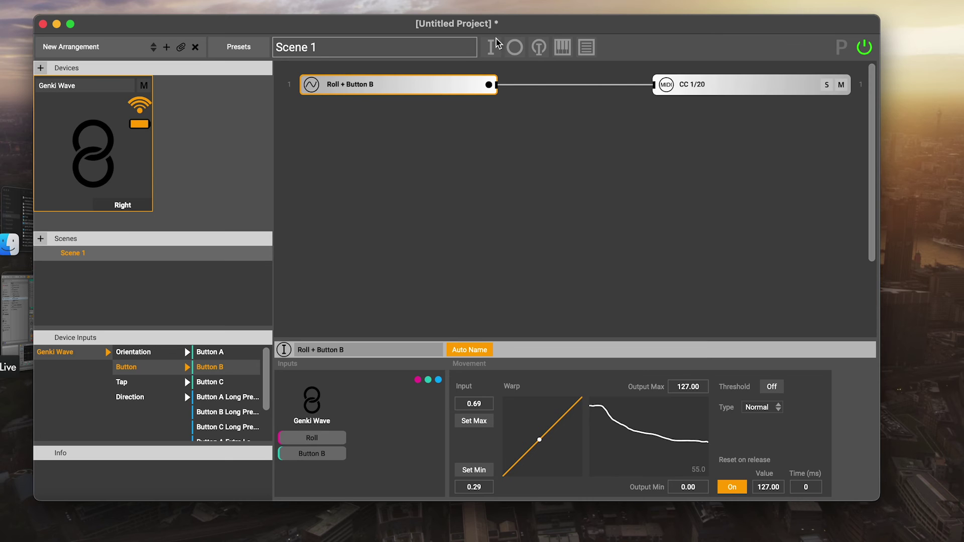
Step: Add a Device Feedback output for the Genki Wave with Set Forwards, and connect a new Button A Long Press input to it
{"action": "left_click", "coordinate": [514, 48]}
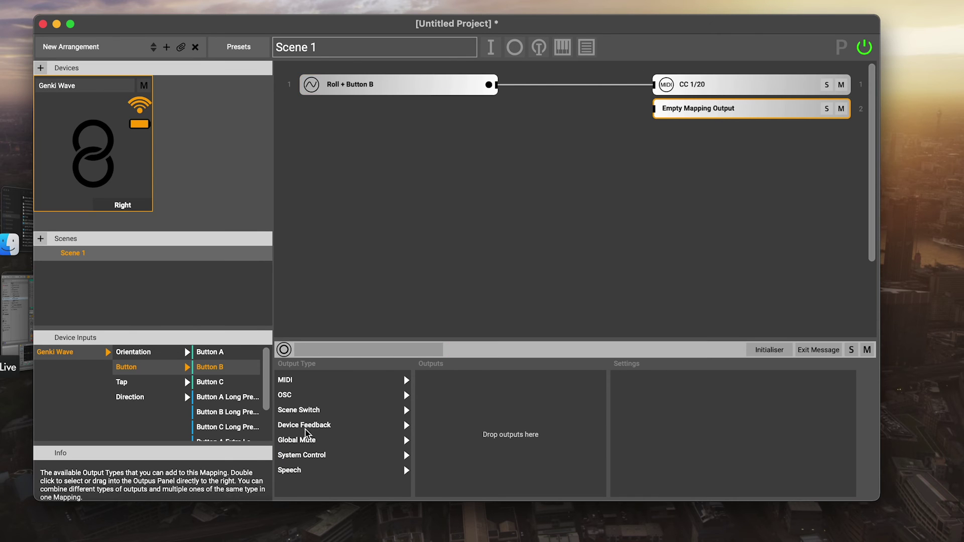
{"action": "left_click_drag", "start_coordinate": [307, 430], "coordinate": [478, 413]}
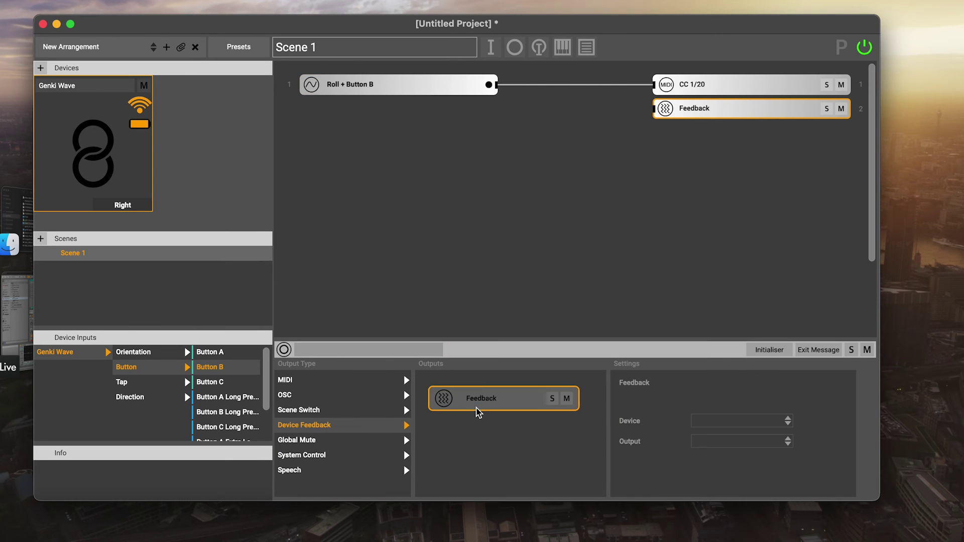
{"action": "left_click", "coordinate": [786, 425]}
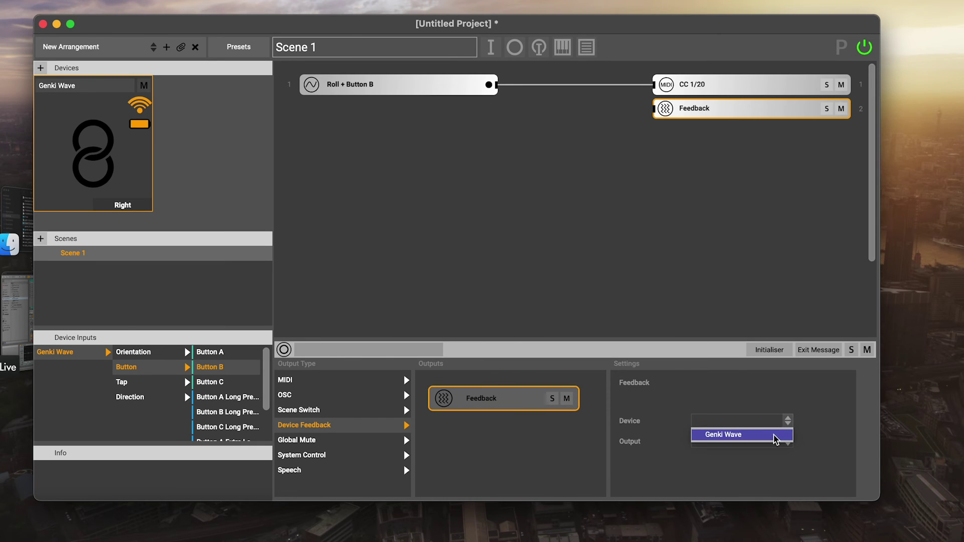
{"action": "left_click", "coordinate": [775, 436]}
{"action": "left_click", "coordinate": [787, 441]}
{"action": "left_click", "coordinate": [773, 457]}
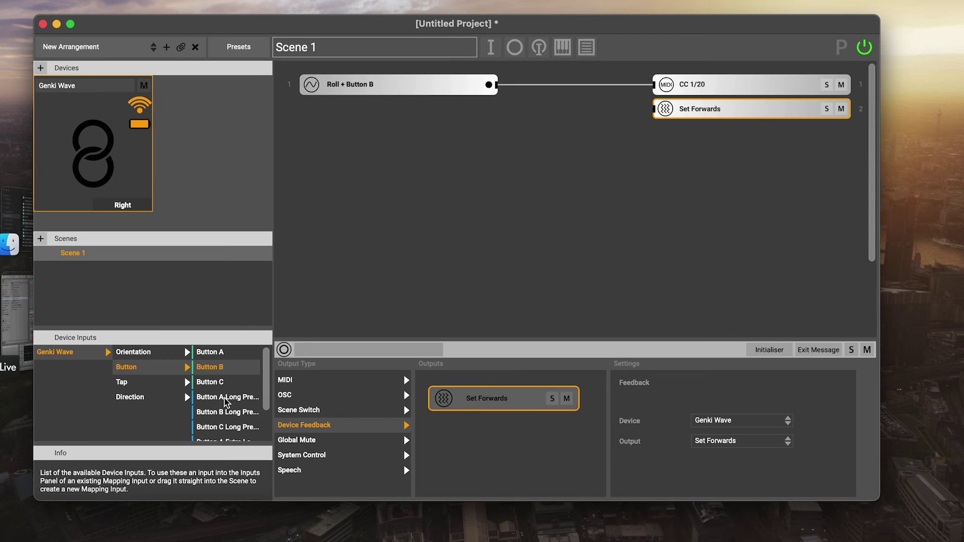
{"action": "left_click_drag", "start_coordinate": [227, 398], "coordinate": [427, 229]}
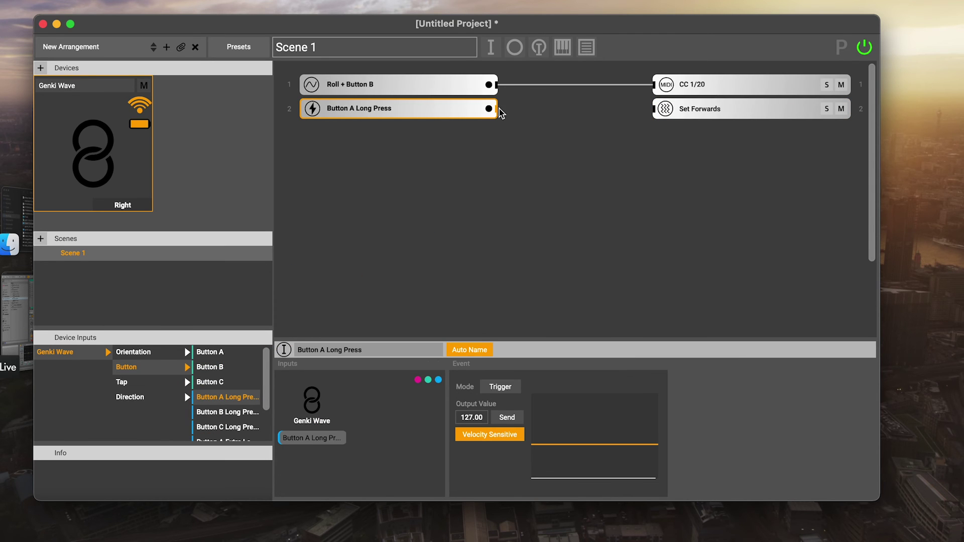
{"action": "left_click_drag", "start_coordinate": [519, 110], "coordinate": [654, 109]}
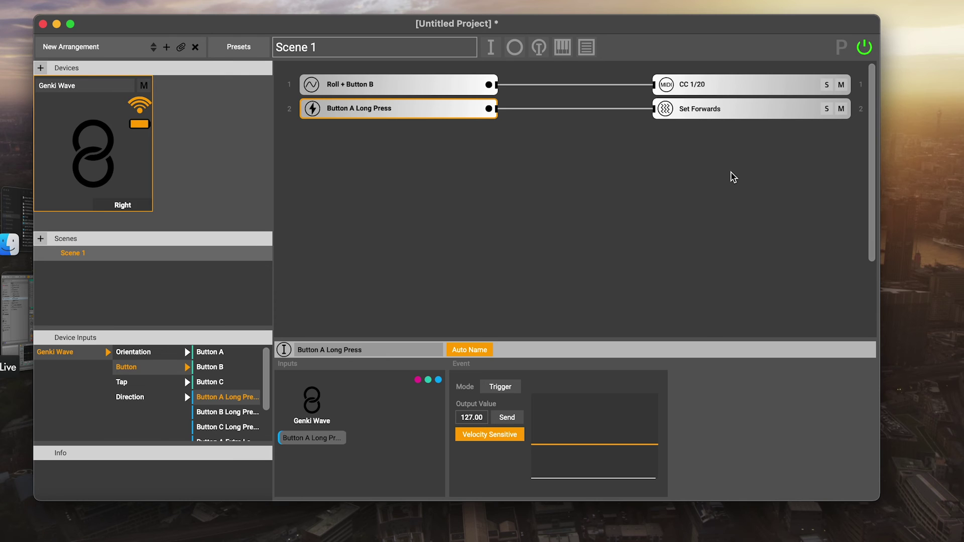
Step: Add another Device Feedback mapping output for the Genki Wave and set its output to Update LEDs
{"action": "left_click", "coordinate": [515, 48]}
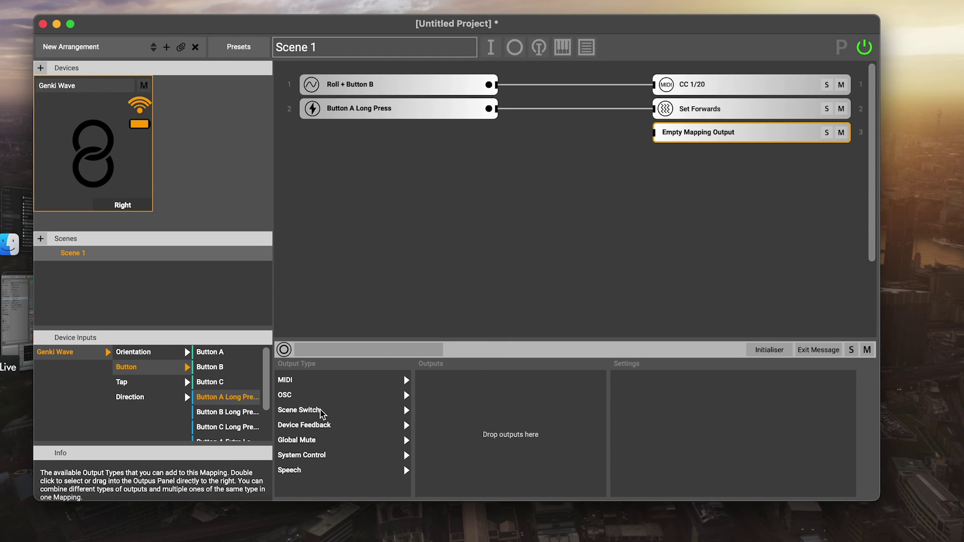
{"action": "left_click_drag", "start_coordinate": [330, 427], "coordinate": [475, 435]}
{"action": "left_click", "coordinate": [739, 420]}
{"action": "left_click", "coordinate": [743, 435]}
{"action": "left_click", "coordinate": [753, 442]}
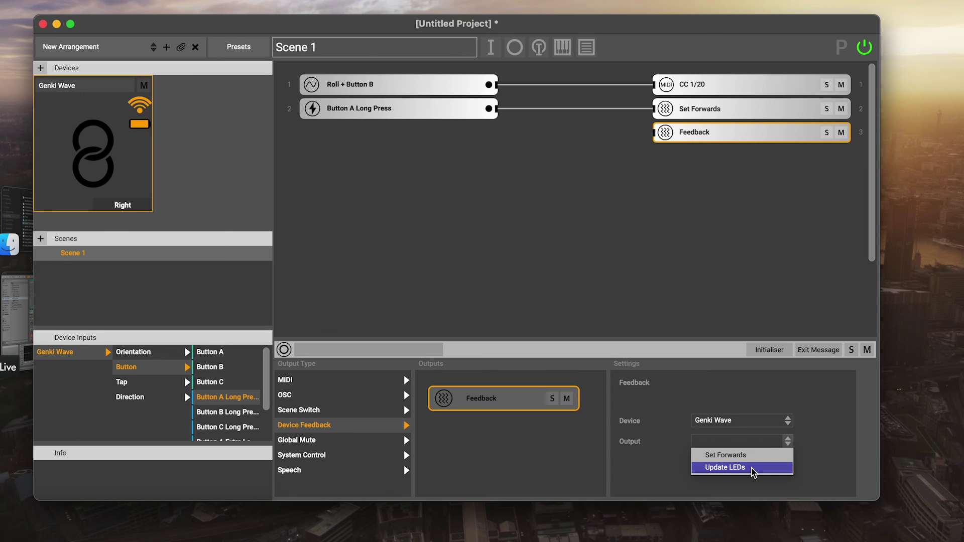
{"action": "left_click", "coordinate": [753, 468]}
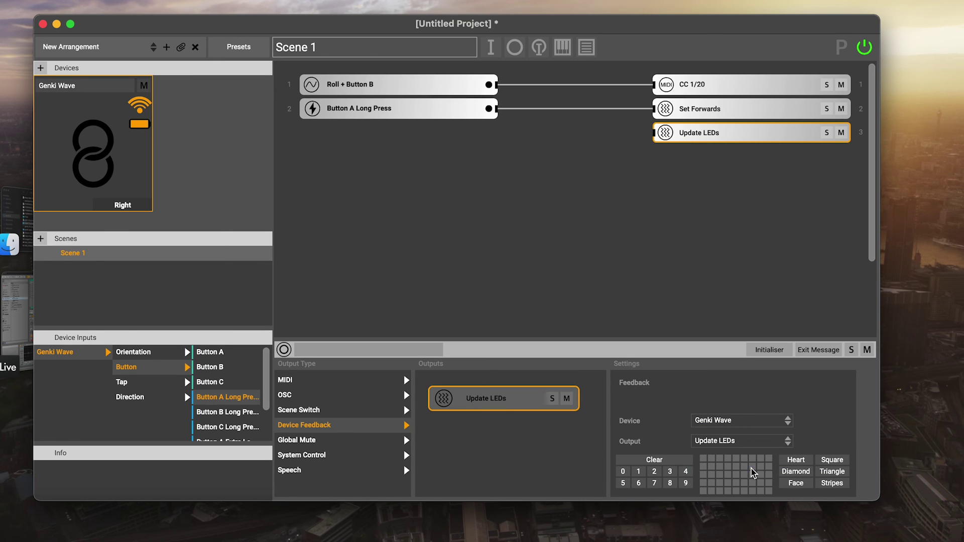
Step: Try the number presets 2, 8 and 3 and the Heart and Square shapes on the LED grid, and clear it
{"action": "left_click", "coordinate": [654, 472]}
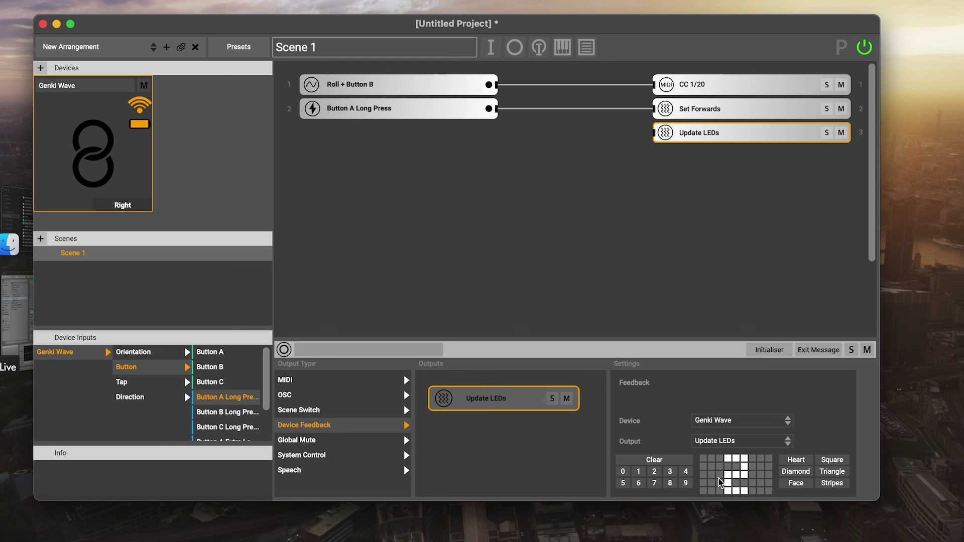
{"action": "left_click", "coordinate": [669, 483]}
{"action": "left_click", "coordinate": [671, 474]}
{"action": "left_click", "coordinate": [804, 461]}
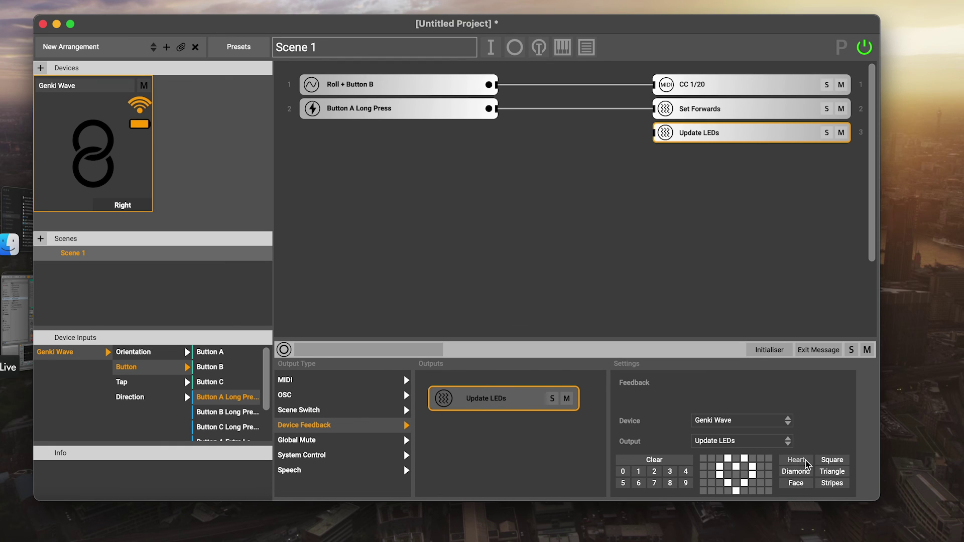
{"action": "left_click", "coordinate": [842, 466]}
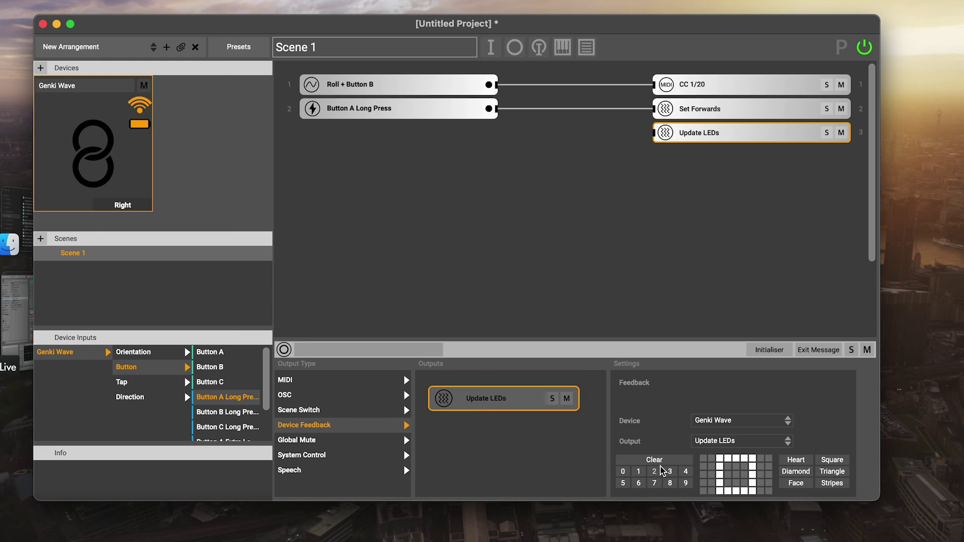
{"action": "left_click", "coordinate": [656, 472]}
{"action": "left_click", "coordinate": [654, 459]}
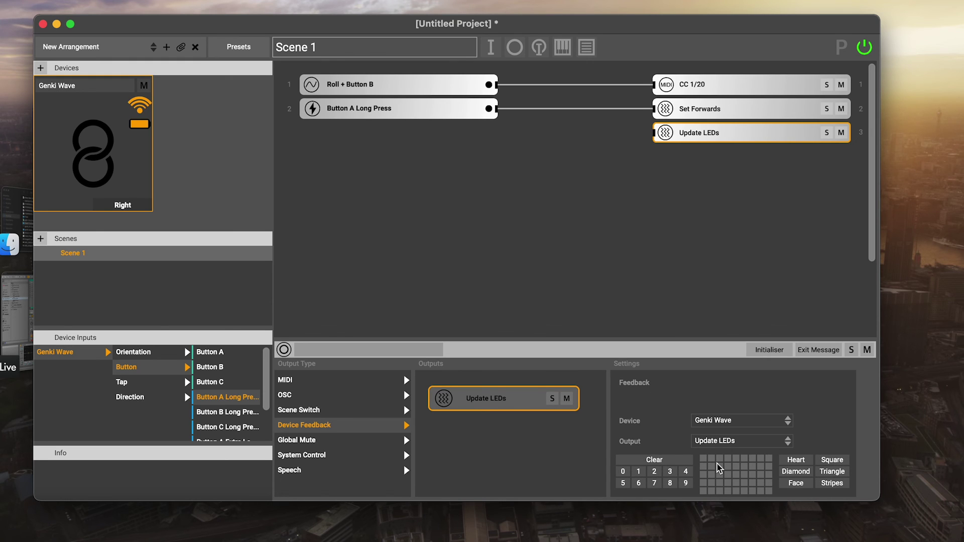
Step: Draw a custom LED pattern of three centred horizontal bars in the top, middle and bottom rows of the grid
{"action": "left_click_drag", "start_coordinate": [719, 458], "coordinate": [762, 461]}
{"action": "left_click_drag", "start_coordinate": [731, 490], "coordinate": [760, 492]}
{"action": "left_click", "coordinate": [760, 490]}
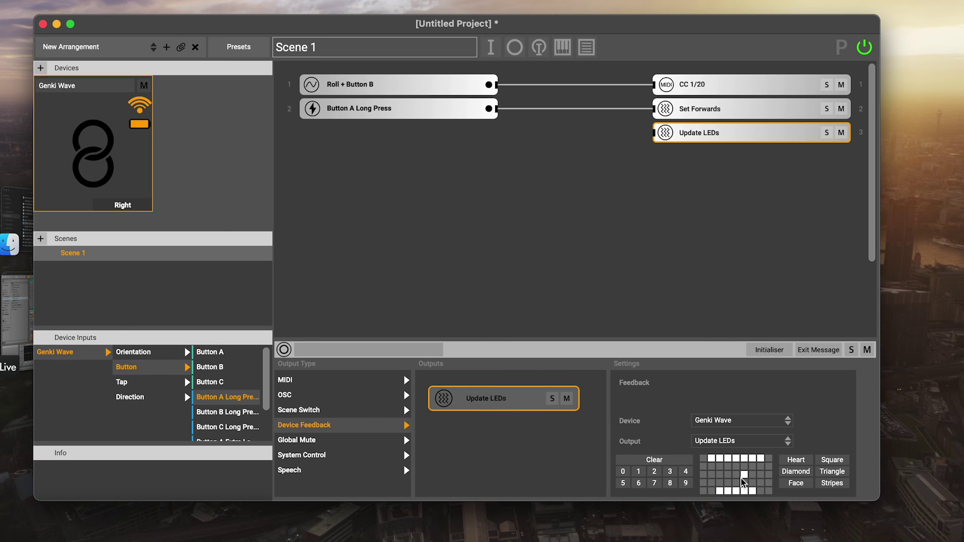
{"action": "left_click", "coordinate": [728, 475]}
Step: Create a Button C mapping input, connect it to the Update LEDs output, and select that output to show its settings
{"action": "left_click_drag", "start_coordinate": [214, 382], "coordinate": [384, 175]}
{"action": "left_click_drag", "start_coordinate": [497, 133], "coordinate": [655, 137]}
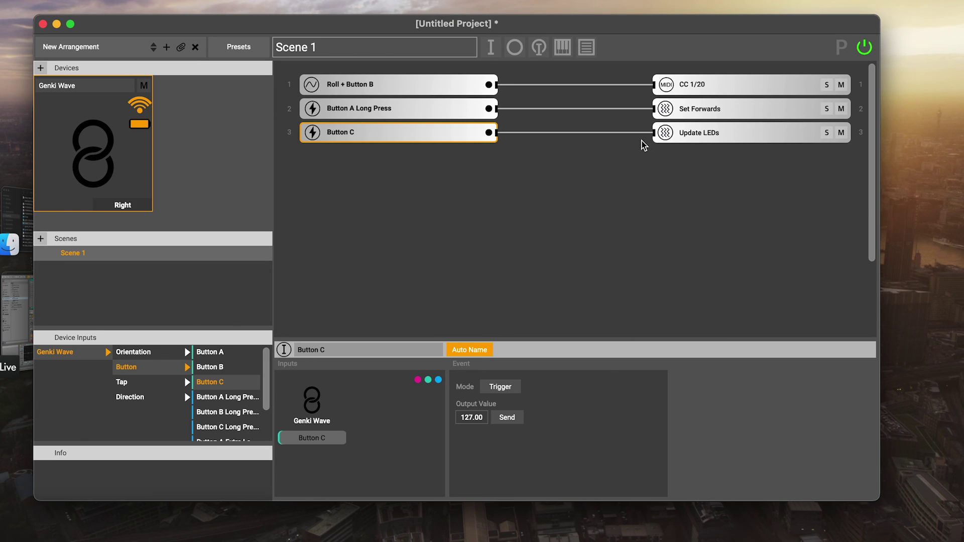
{"action": "left_click", "coordinate": [712, 135]}
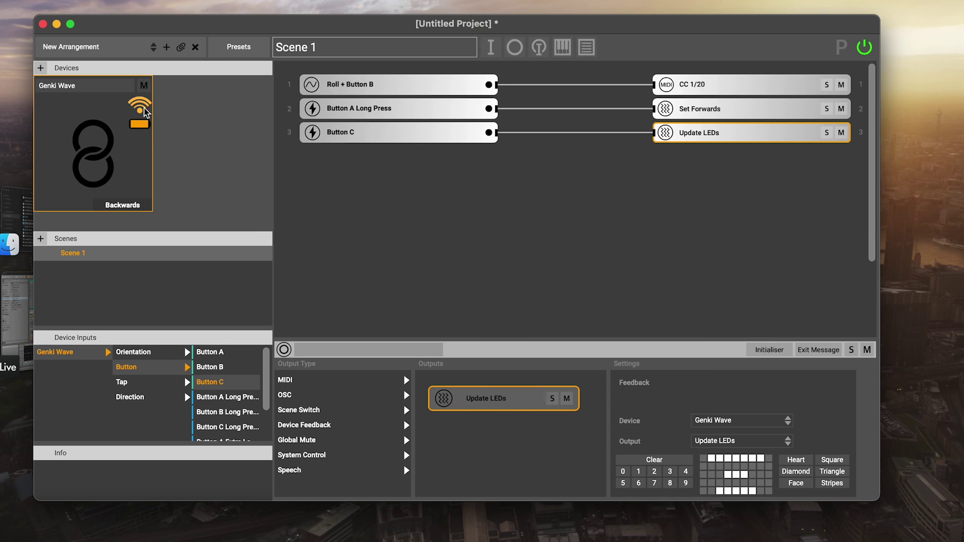
Step: Check the Genki Wave's connection quality and disconnect it, closing the Connect to a Wave Device window without reconnecting
{"action": "mouse_move", "coordinate": [139, 112]}
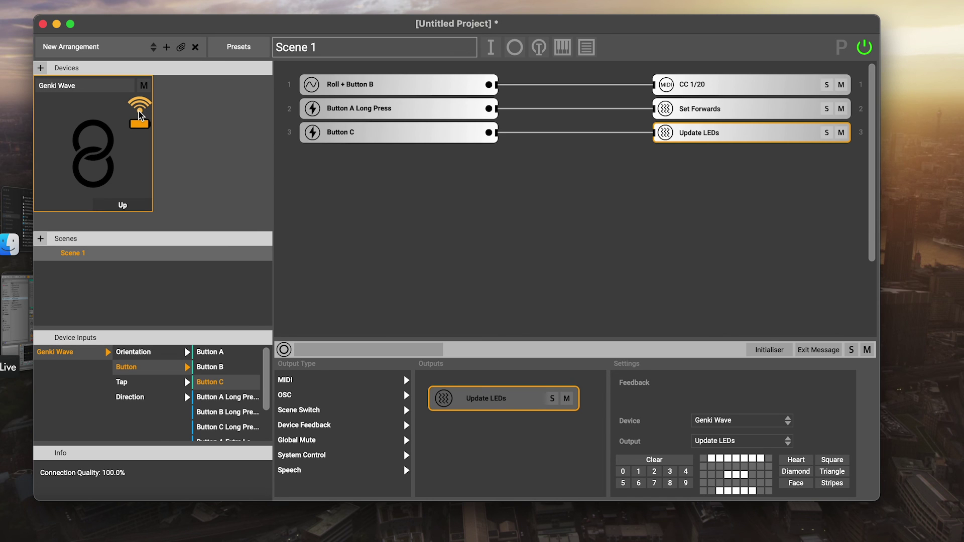
{"action": "left_click", "coordinate": [139, 112]}
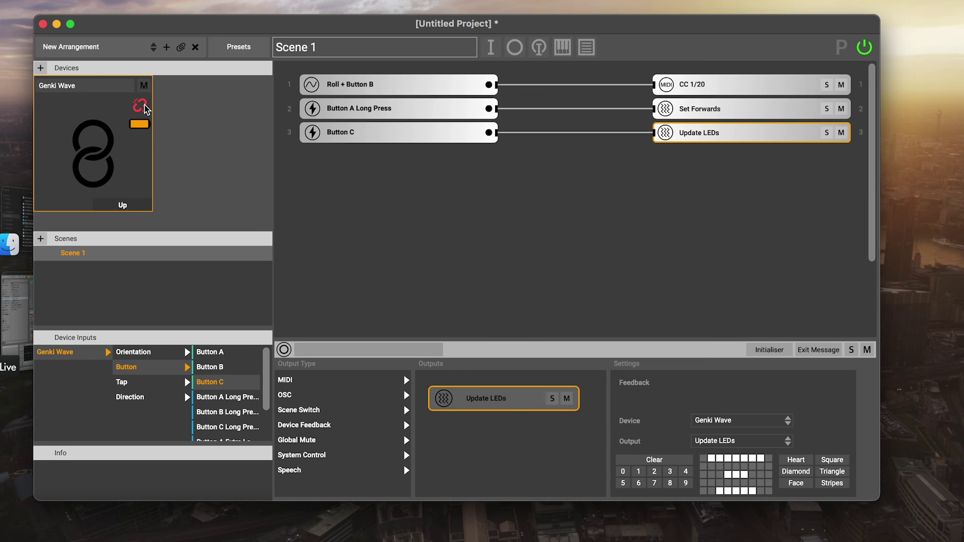
{"action": "mouse_move", "coordinate": [146, 108]}
{"action": "left_click", "coordinate": [142, 106]}
{"action": "mouse_move", "coordinate": [136, 107]}
{"action": "left_click", "coordinate": [143, 110]}
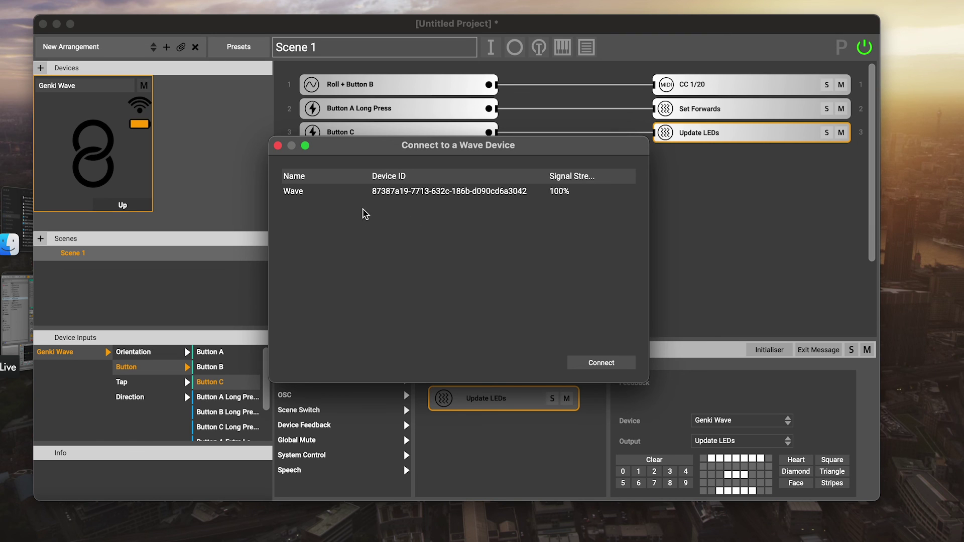
{"action": "left_click", "coordinate": [278, 145]}
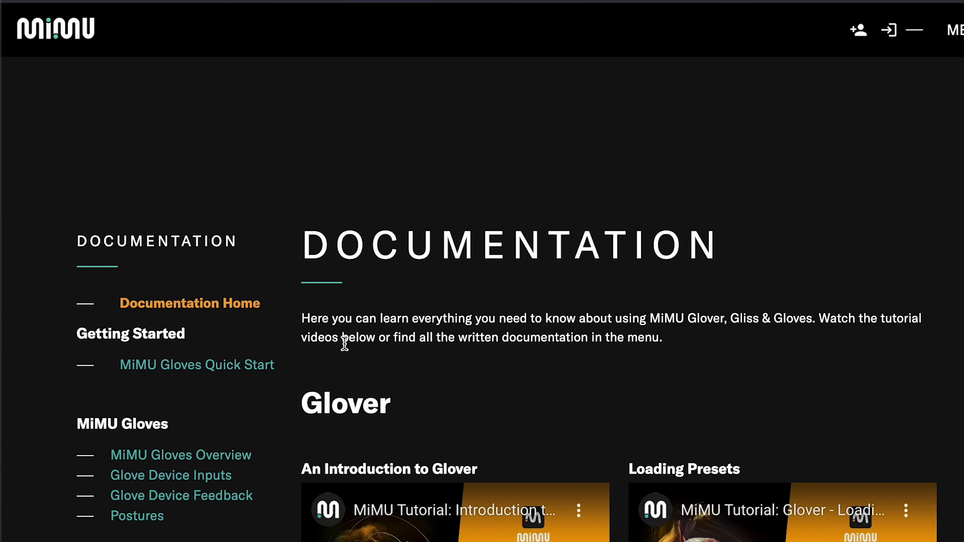
Step: Browse the MiMU documentation website's Glover tutorial videos and list of written guides
{"action": "scroll", "coordinate": [345, 343], "scroll_direction": "down", "scroll_amount": 4}
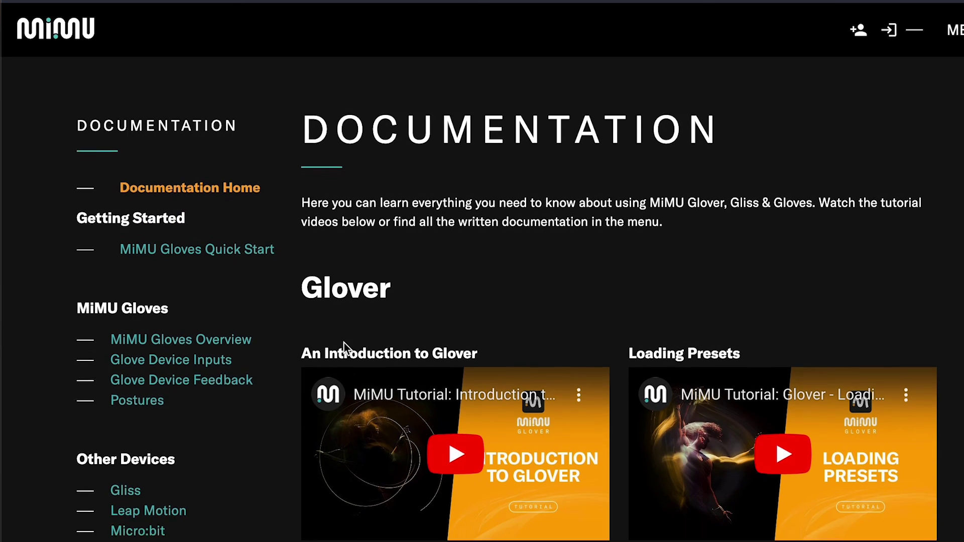
{"action": "scroll", "coordinate": [344, 343], "scroll_direction": "down", "scroll_amount": 5}
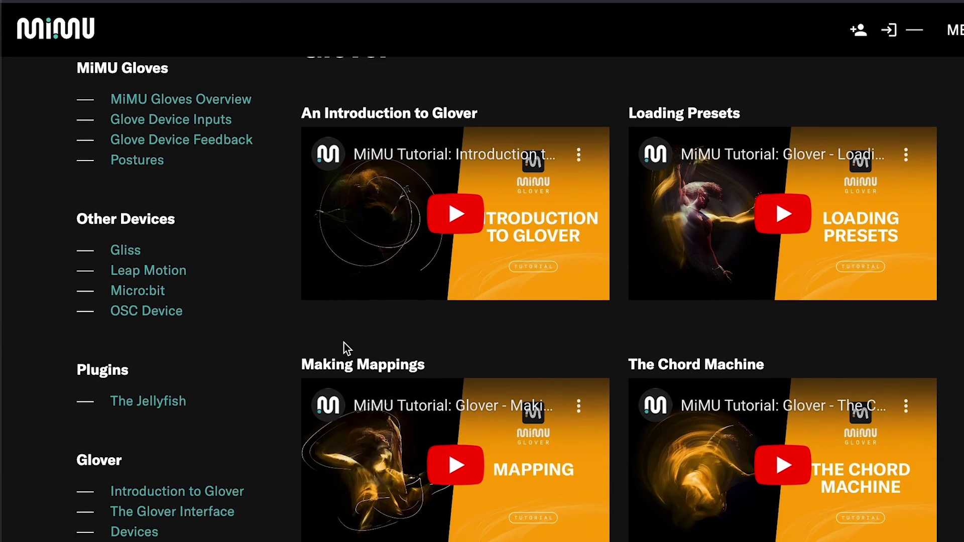
{"action": "scroll", "coordinate": [344, 342], "scroll_direction": "down", "scroll_amount": 3}
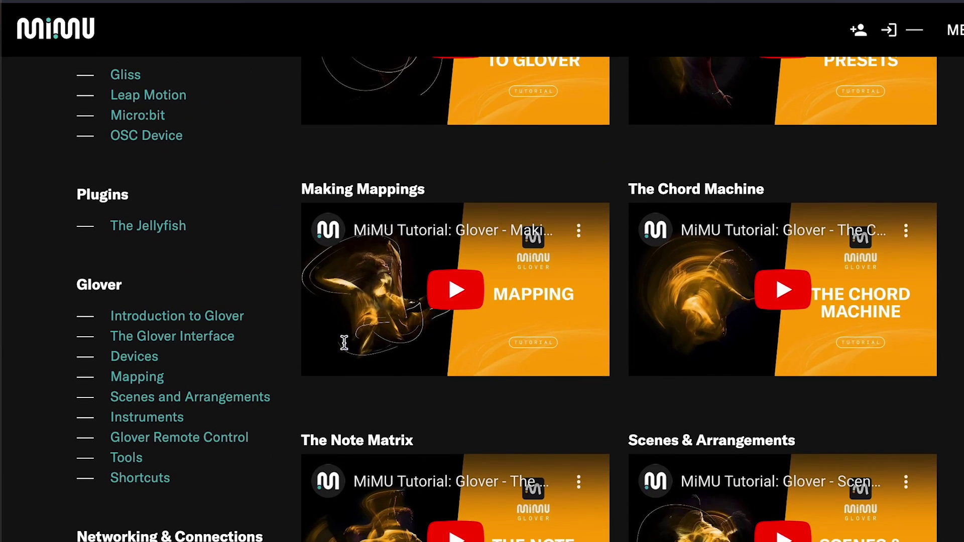